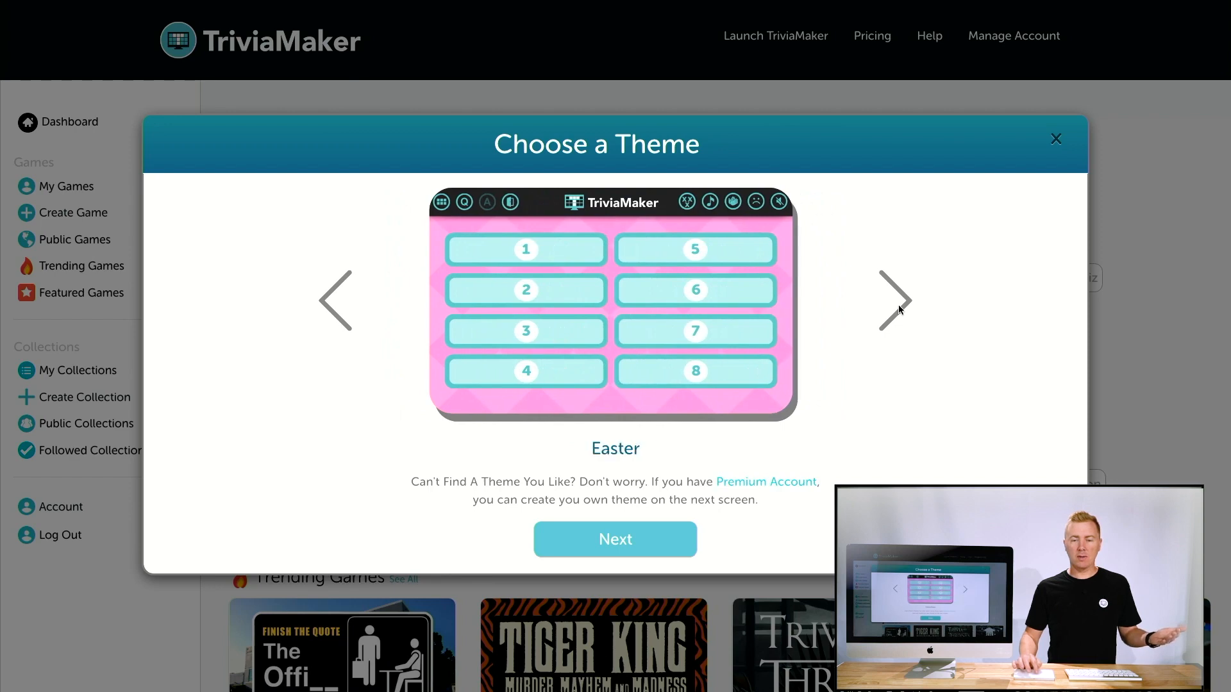
# Browse the game themes and choose the Standard theme for the new game.
pyautogui.click(899, 310)
pyautogui.click(899, 310)
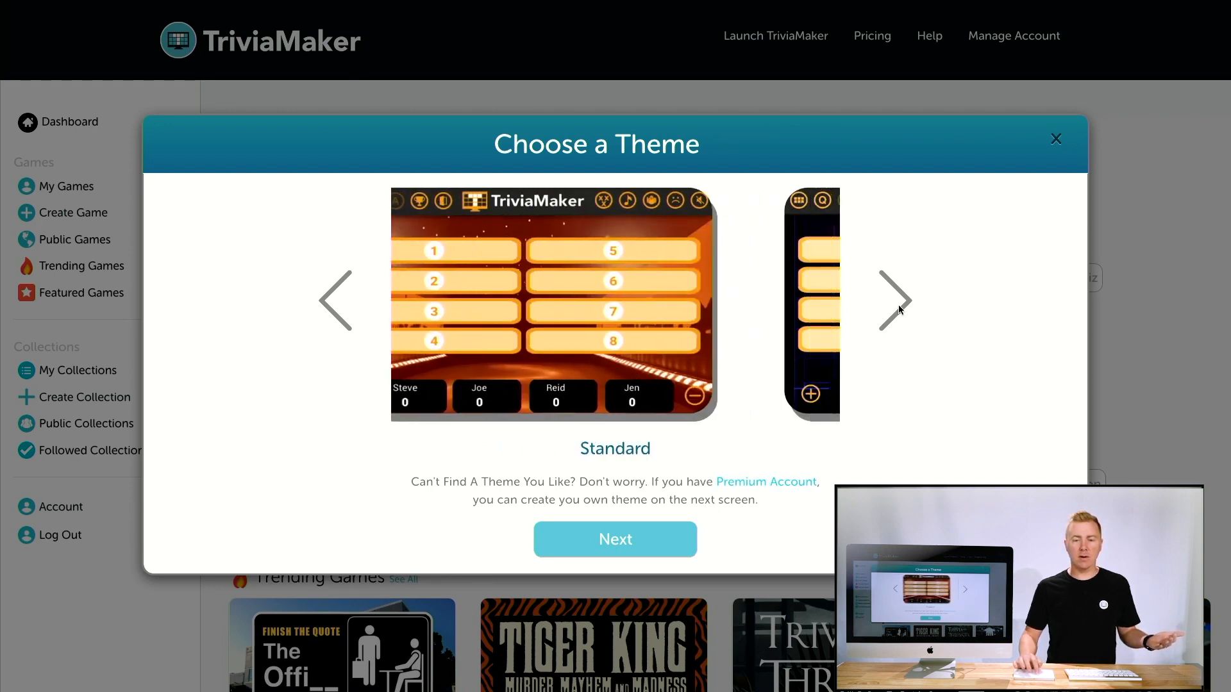
pyautogui.click(595, 548)
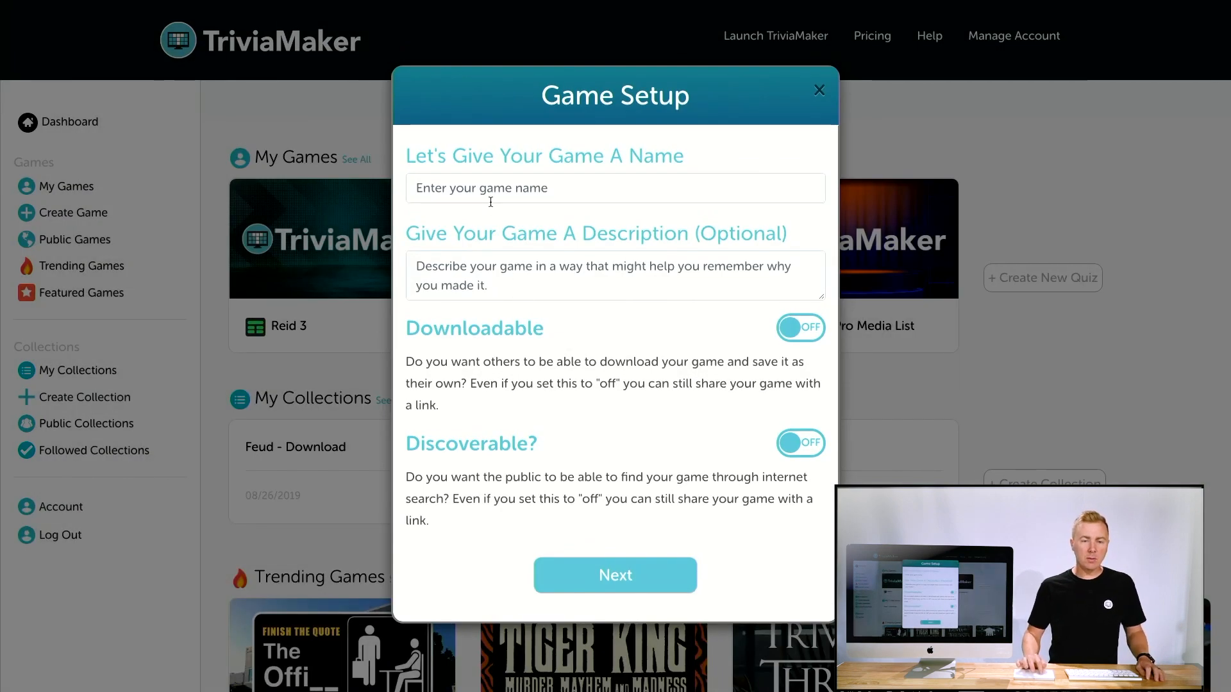
# Name the game "LIST 1", leave its description blank, and continue past the game setup.
pyautogui.click(484, 193)
pyautogui.write('L')
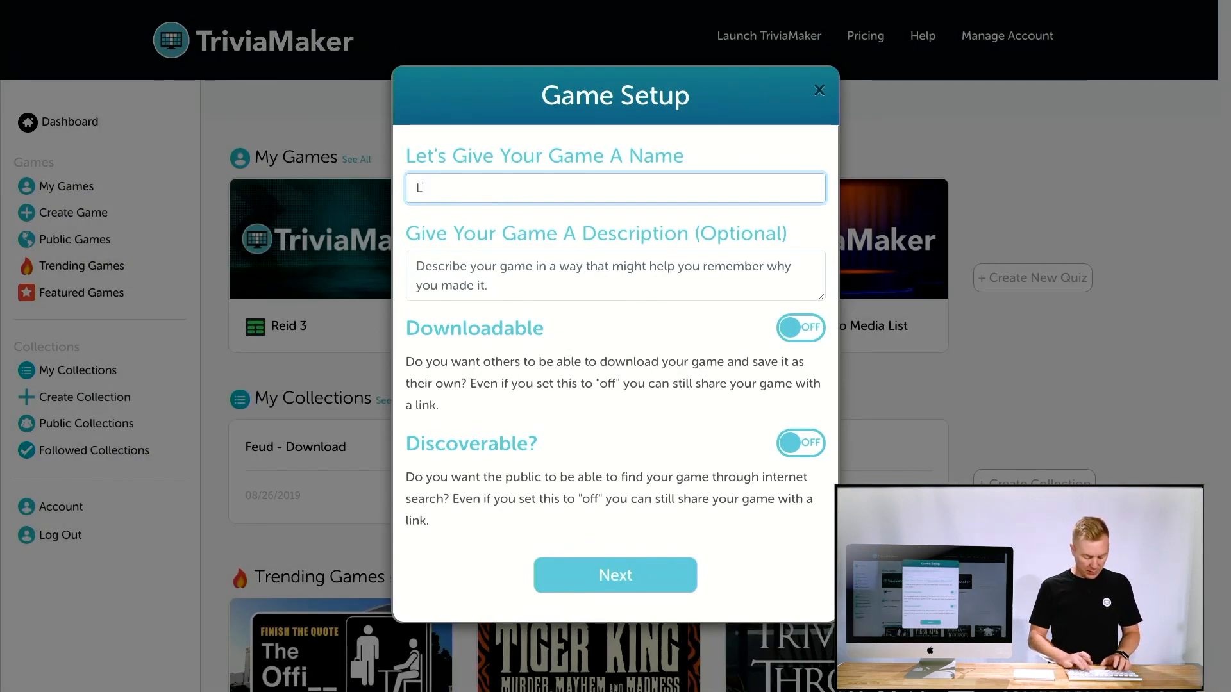
pyautogui.write('IST 1')
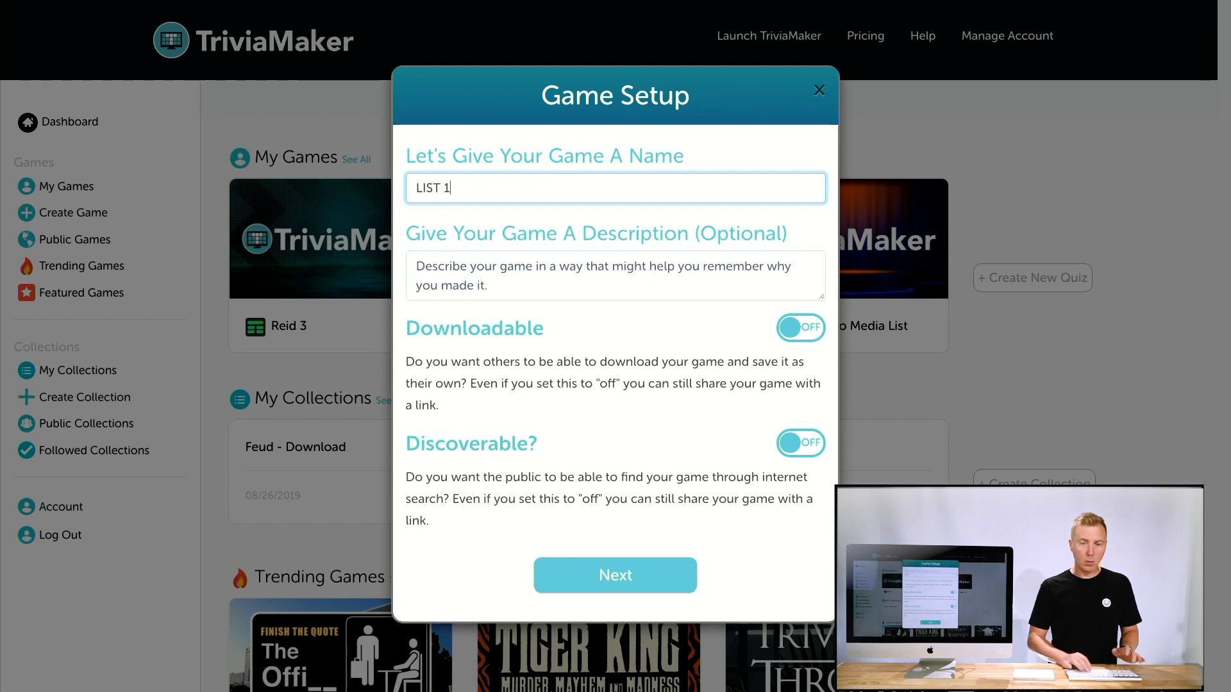
pyautogui.click(482, 269)
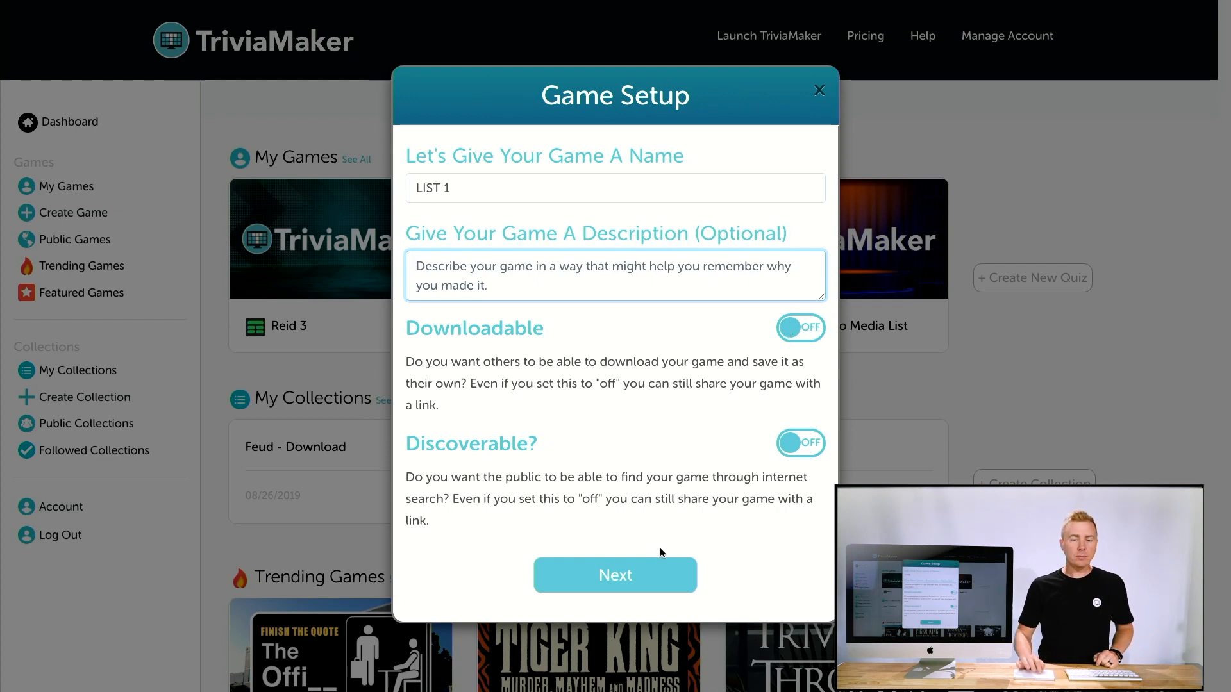
pyautogui.click(627, 574)
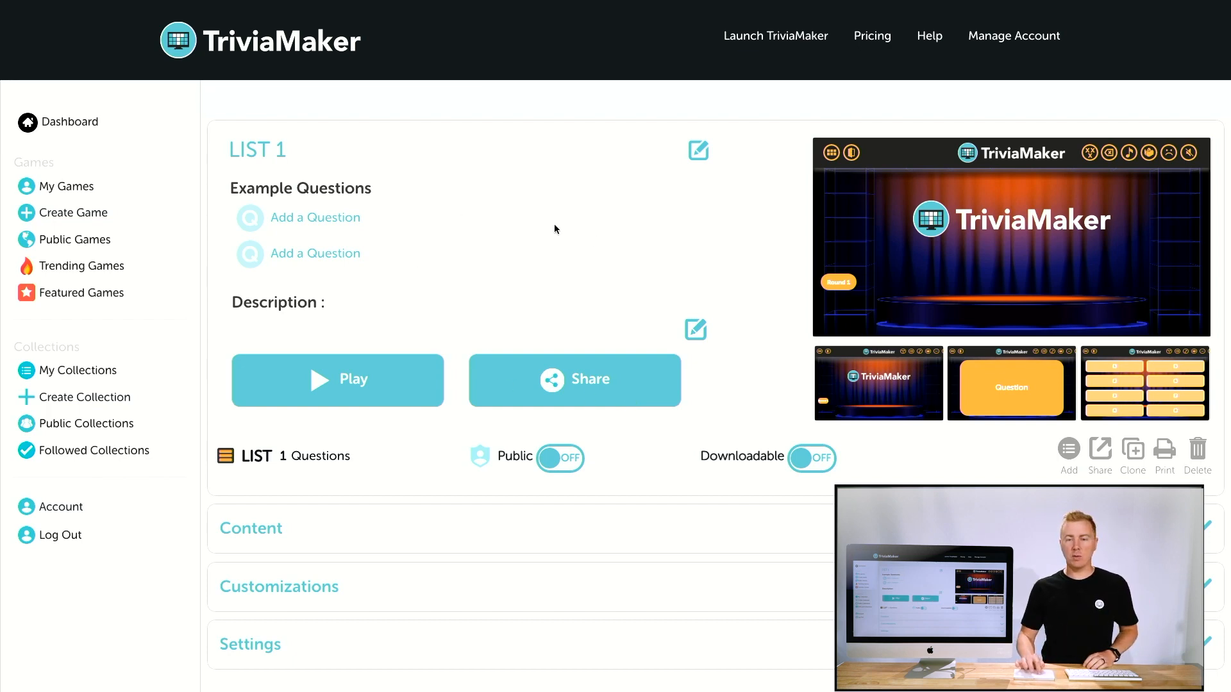
# Open the game's content for editing and enter "Name a super power" as the Round 1 question.
pyautogui.scroll(-3, 701, 267)
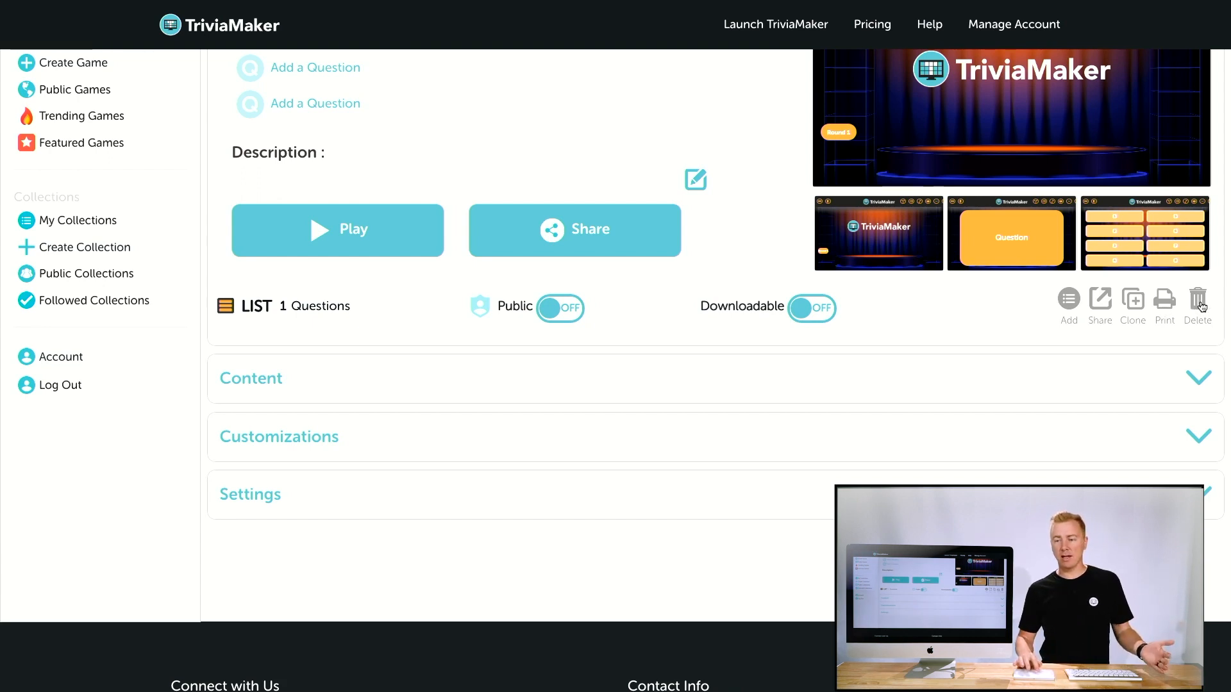
pyautogui.click(745, 380)
pyautogui.scroll(-2, 745, 381)
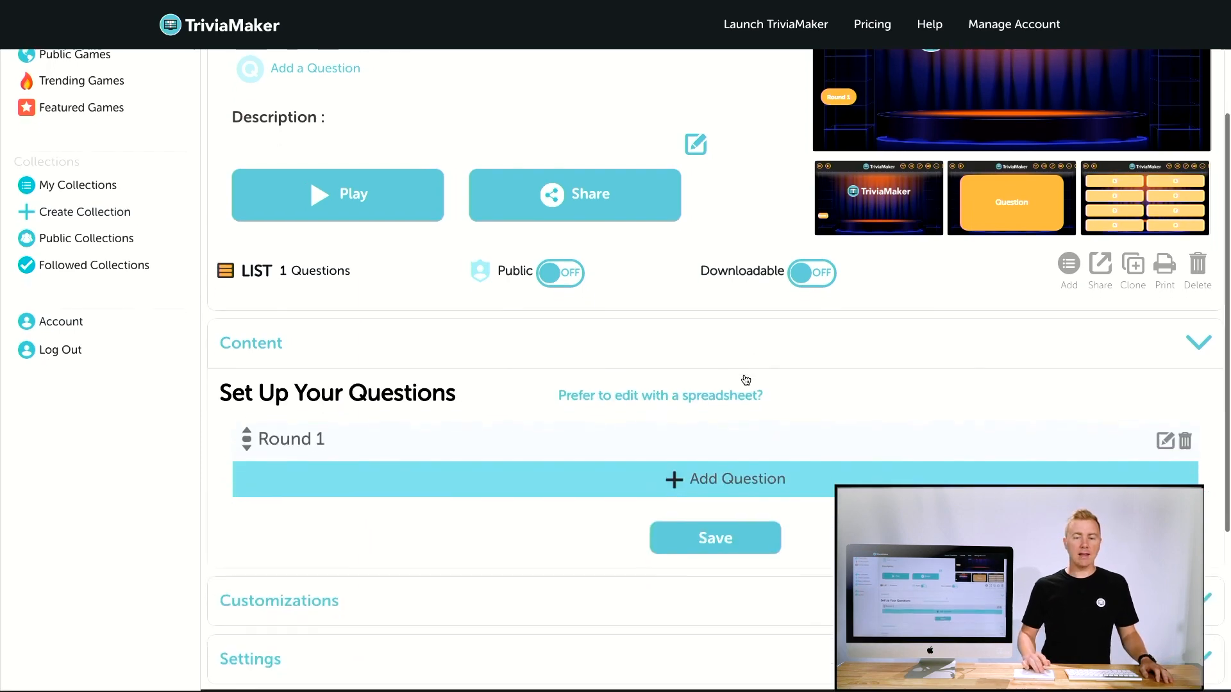
pyautogui.scroll(-3, 746, 380)
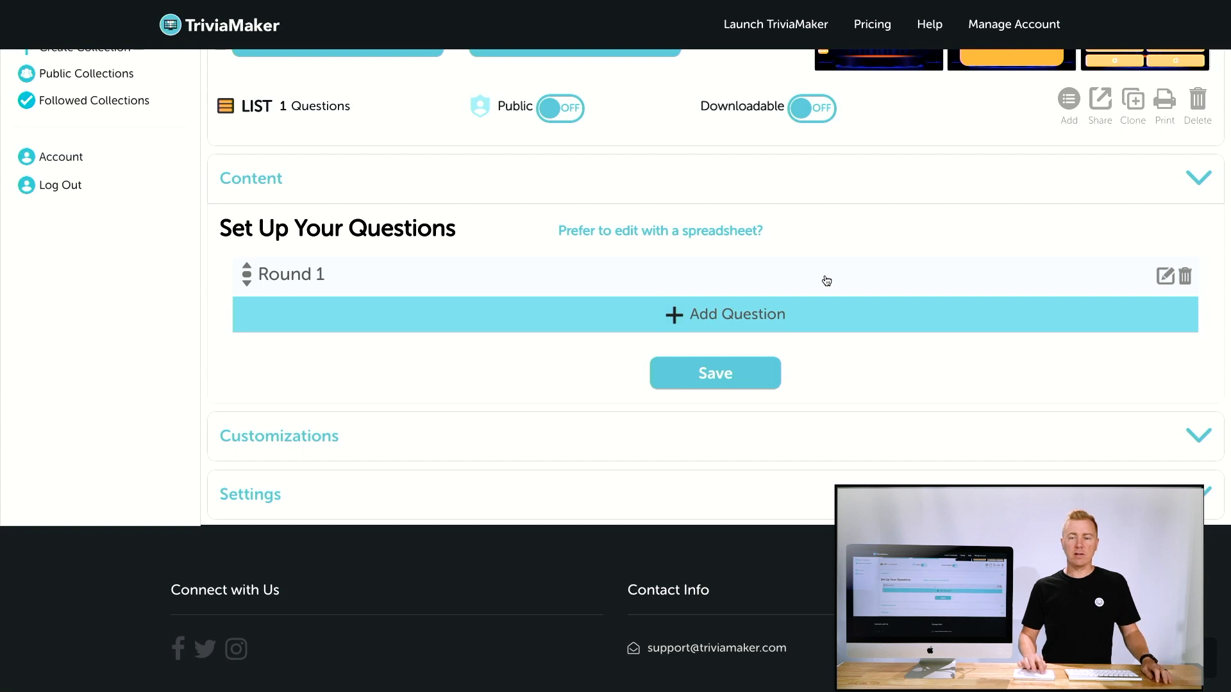
pyautogui.click(1165, 276)
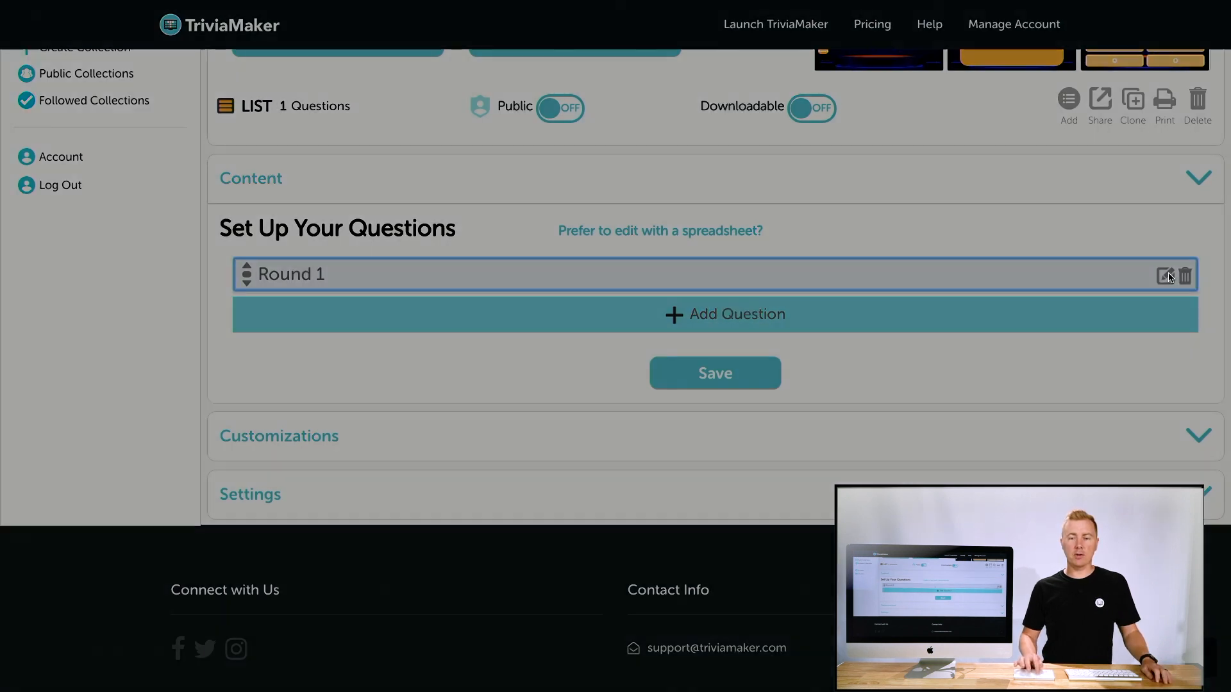
pyautogui.click(561, 249)
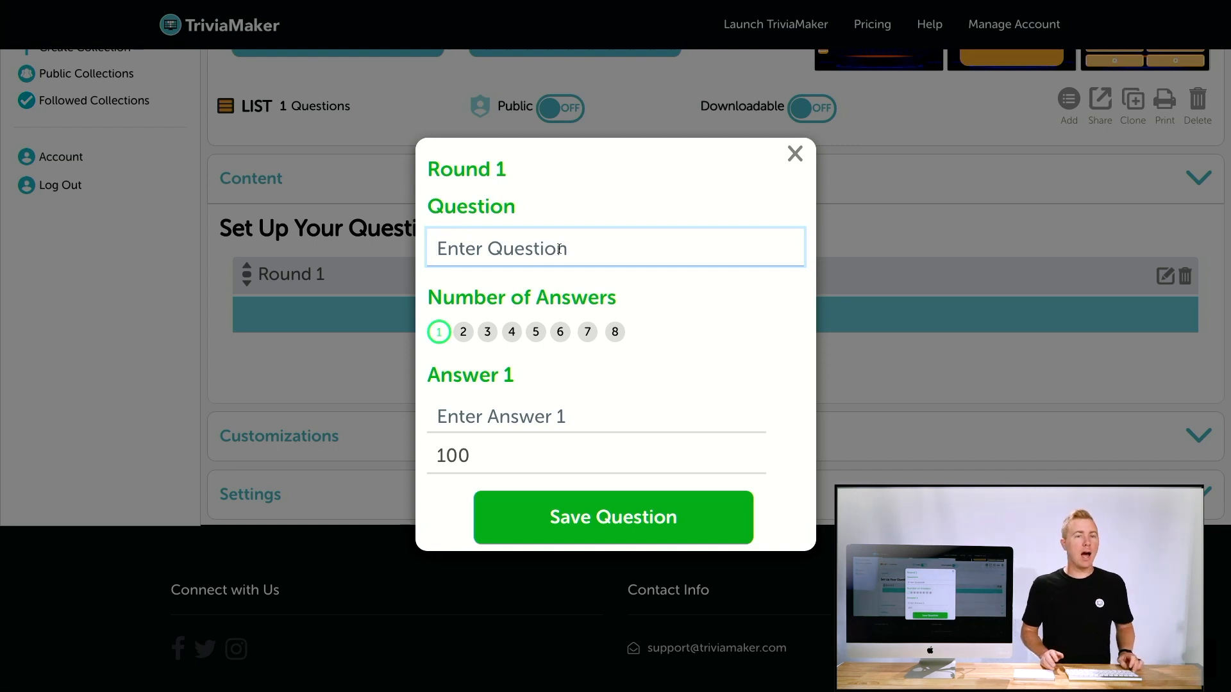
pyautogui.write('Nam')
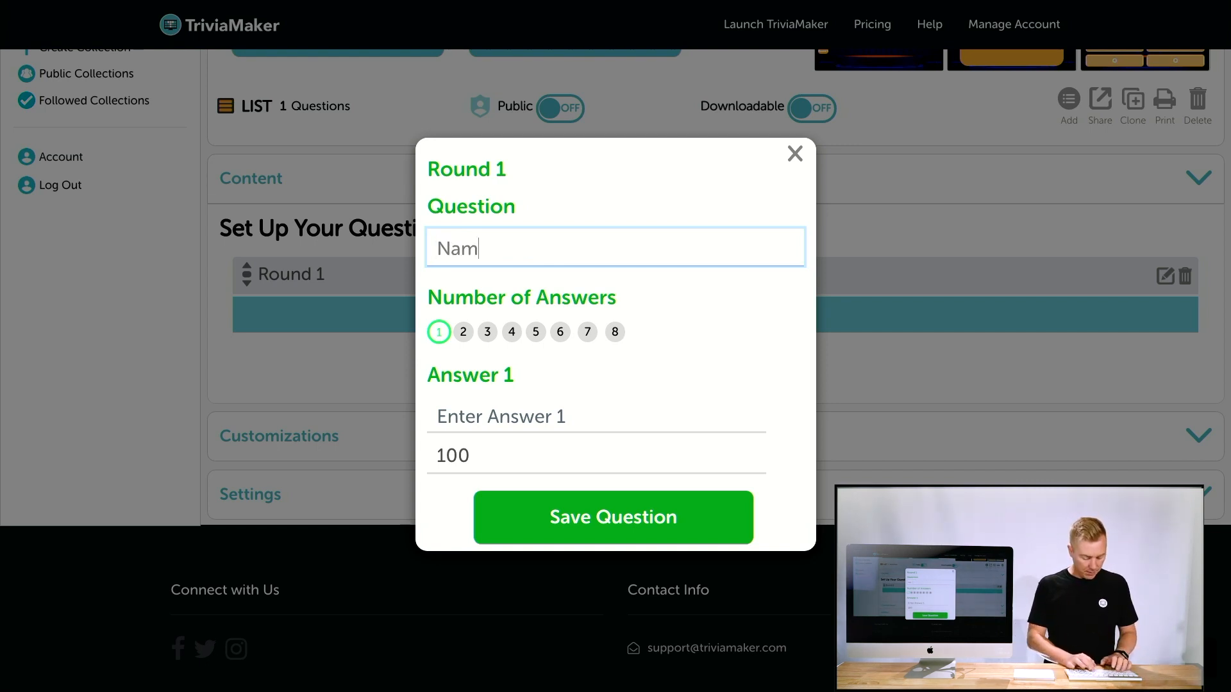
pyautogui.write('e a super power')
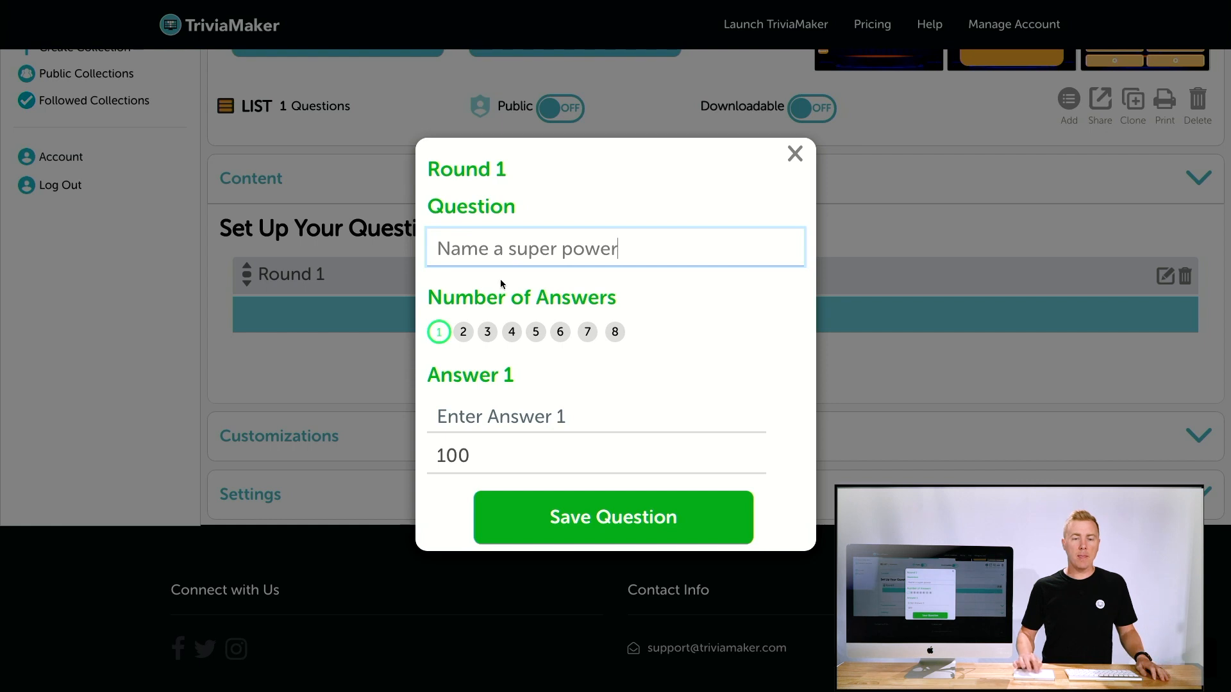
# Set the number of answers to 6 and enter "Strength" as Answer 1.
pyautogui.click(557, 332)
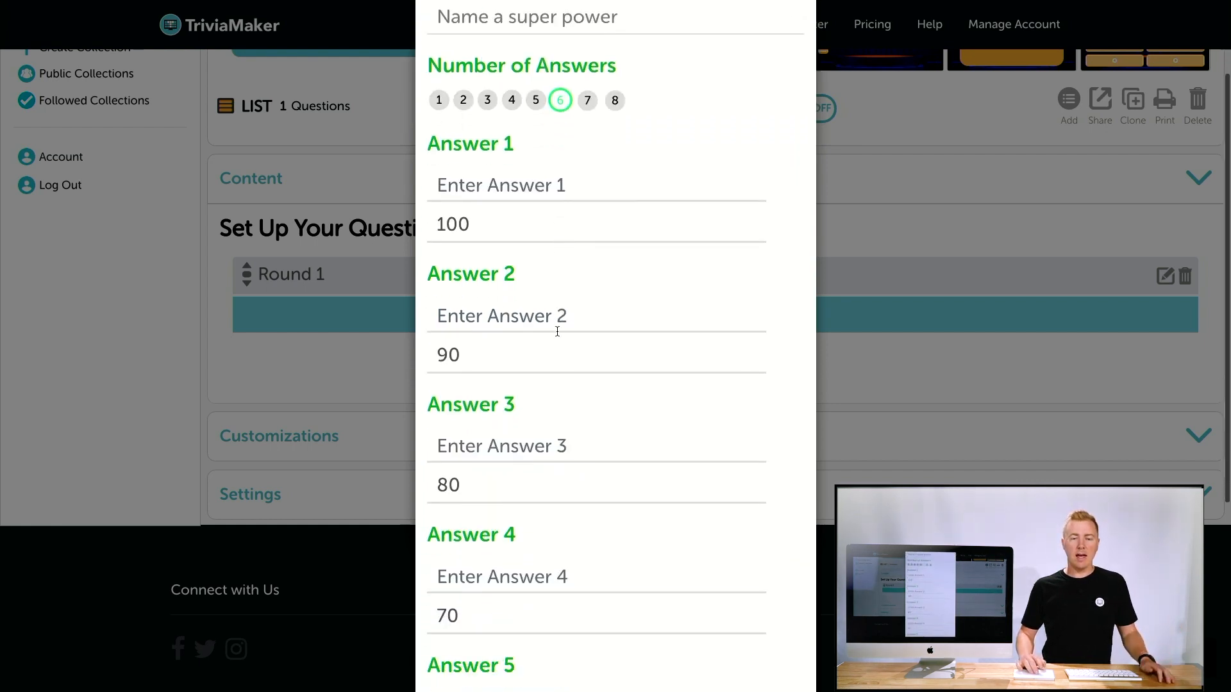
pyautogui.click(505, 163)
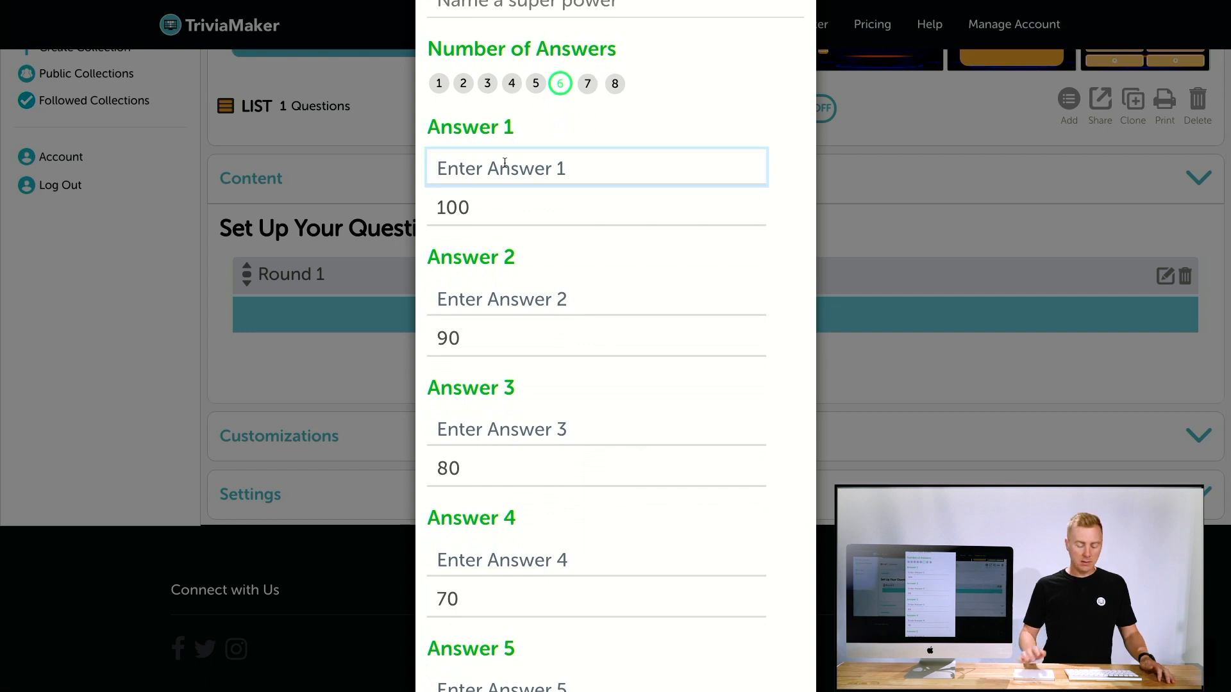
pyautogui.write('Strength')
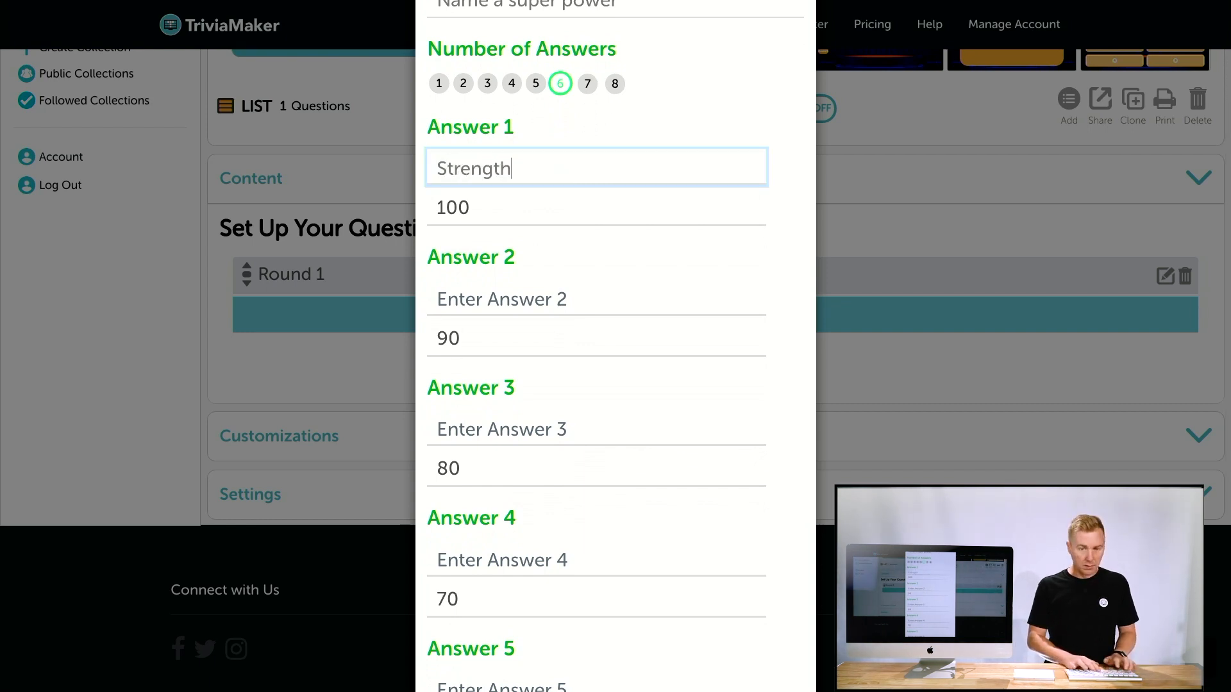
pyautogui.press('Tab')
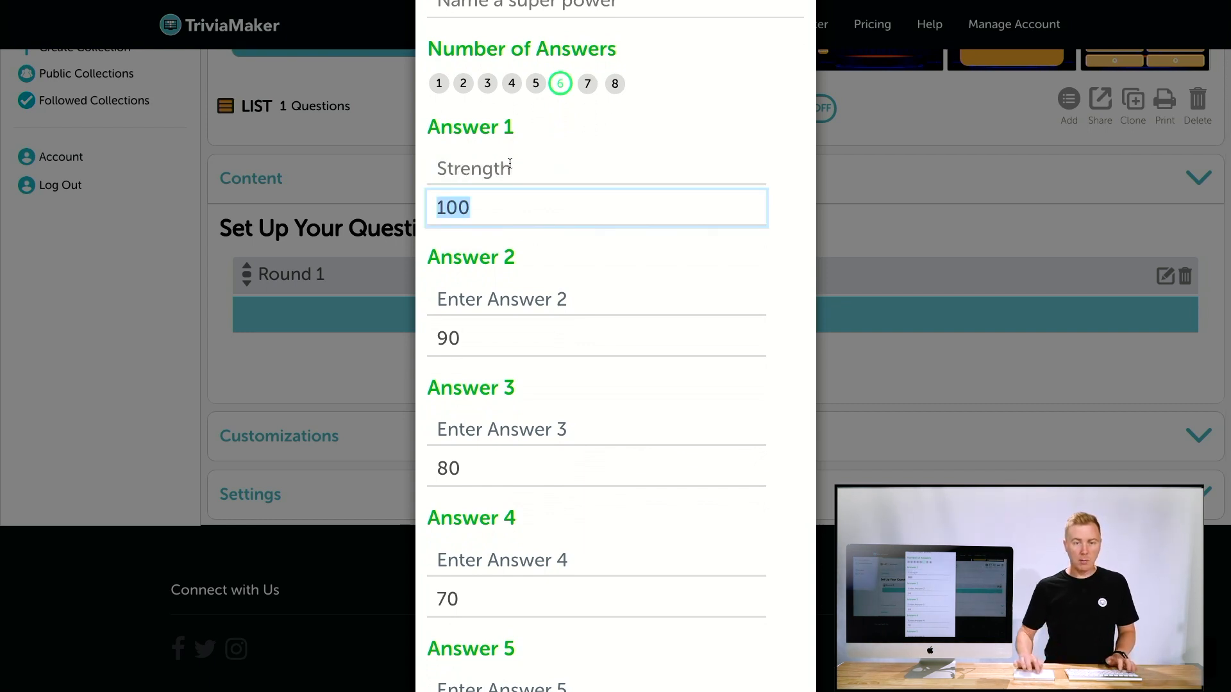
pyautogui.click(534, 211)
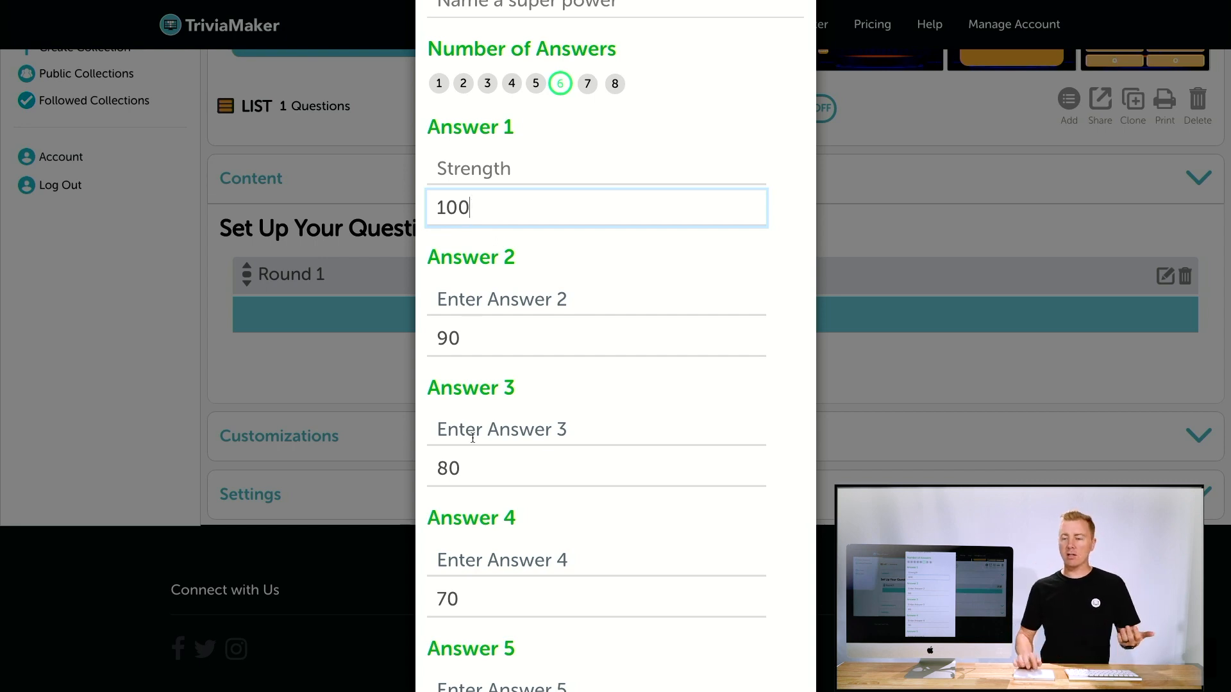
# Enter "Speed", "Lazer vision" and "Flying" as Answers 2, 3 and 4 of the Round 1 question.
pyautogui.click(465, 296)
pyautogui.write('Spee')
pyautogui.write('d')
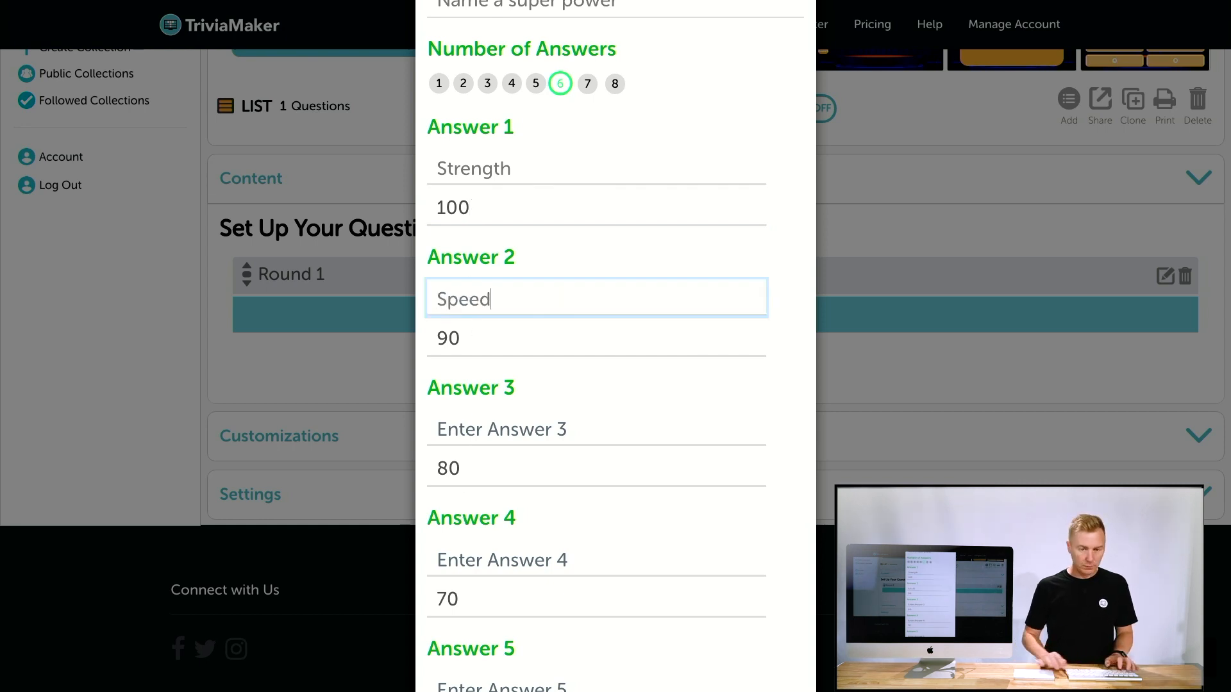
pyautogui.click(492, 437)
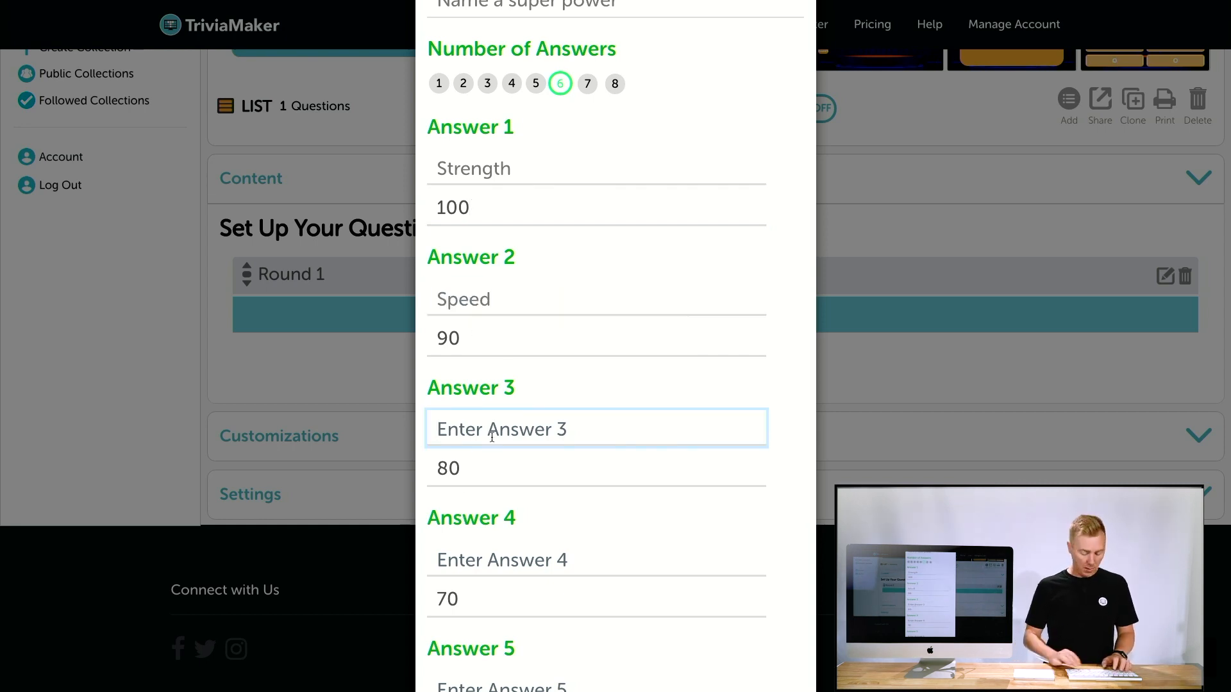
pyautogui.write('Laz')
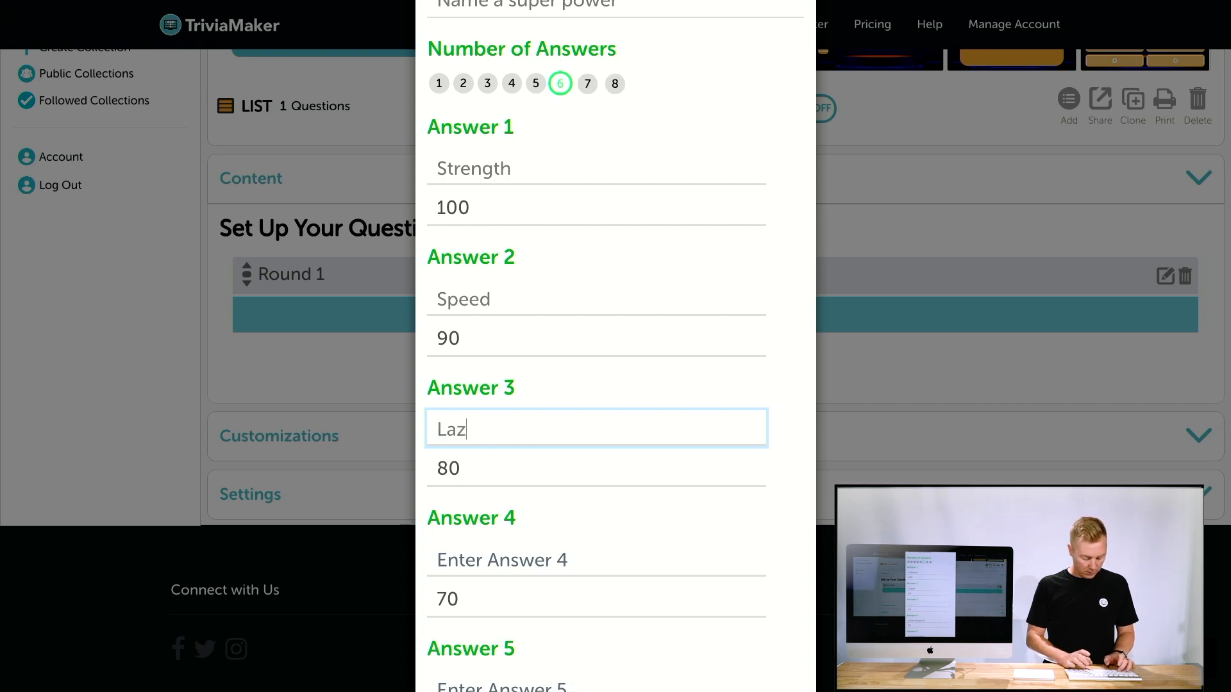
pyautogui.write('er vision')
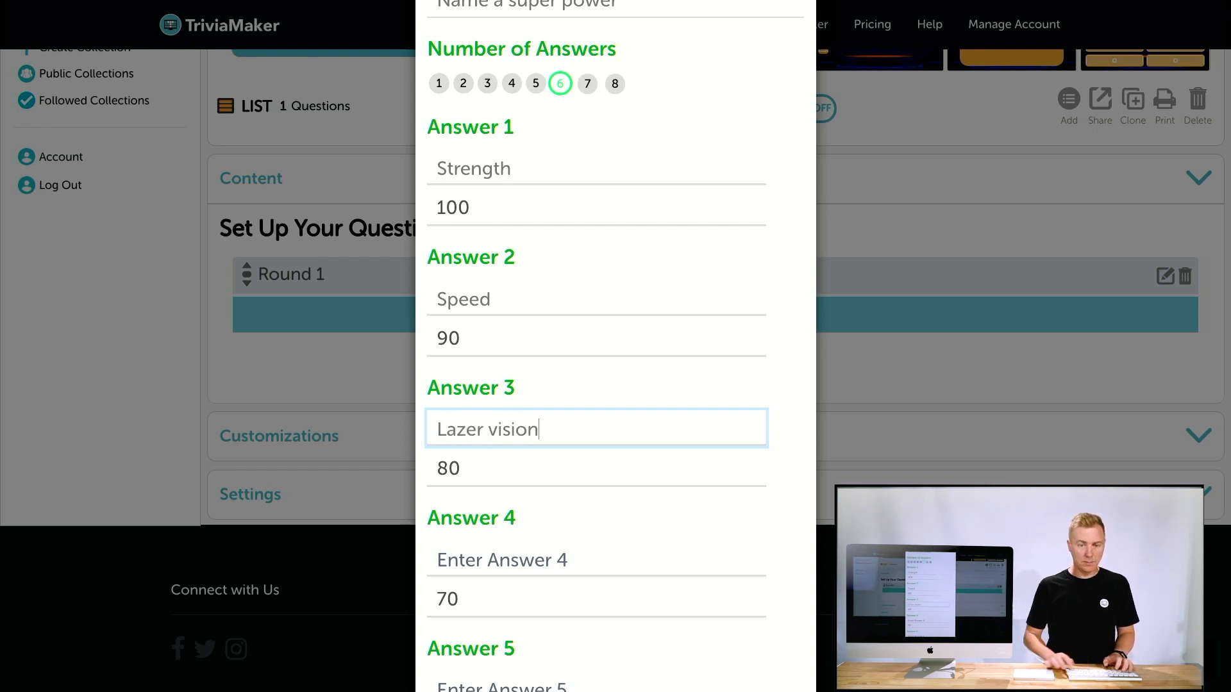
pyautogui.click(463, 558)
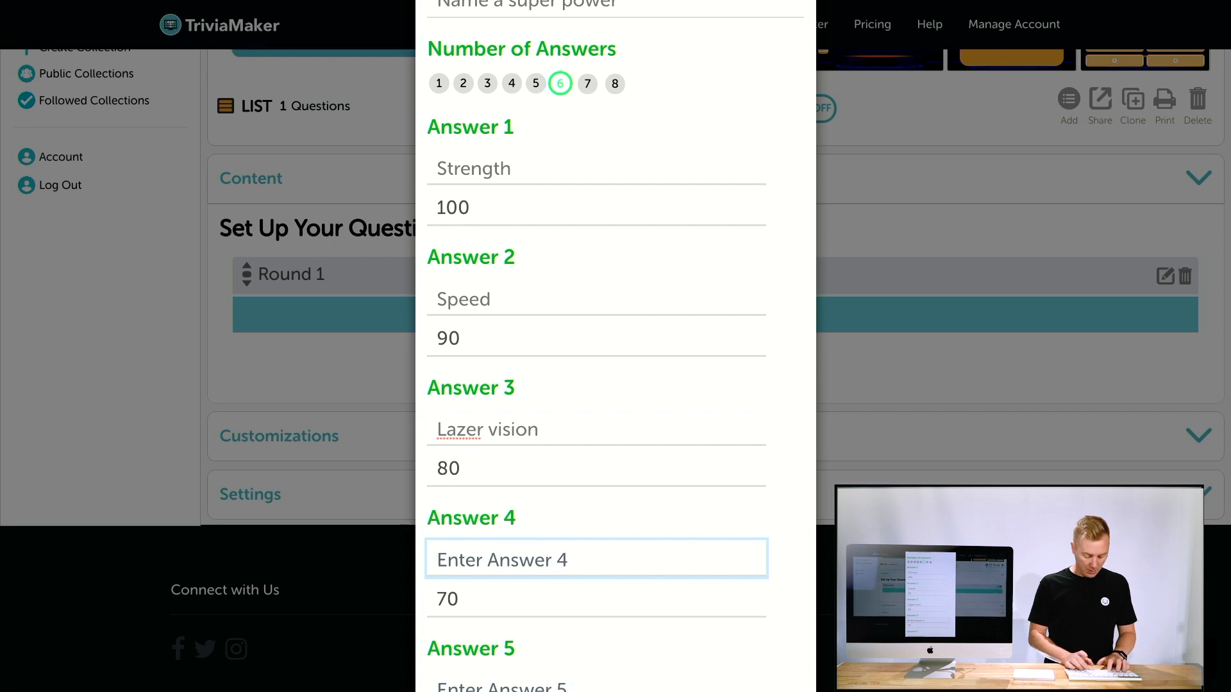
pyautogui.write('Flying')
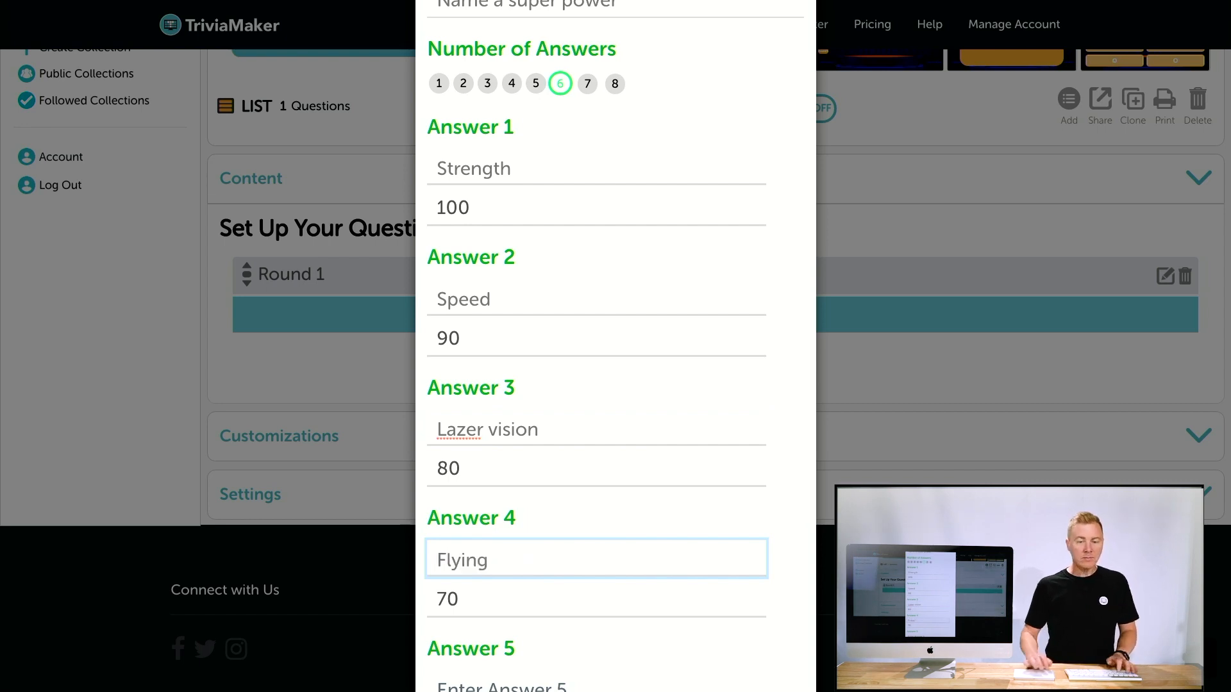
# Reduce the number of answers to 4 and save the Round 1 question.
pyautogui.scroll(-3, 538, 566)
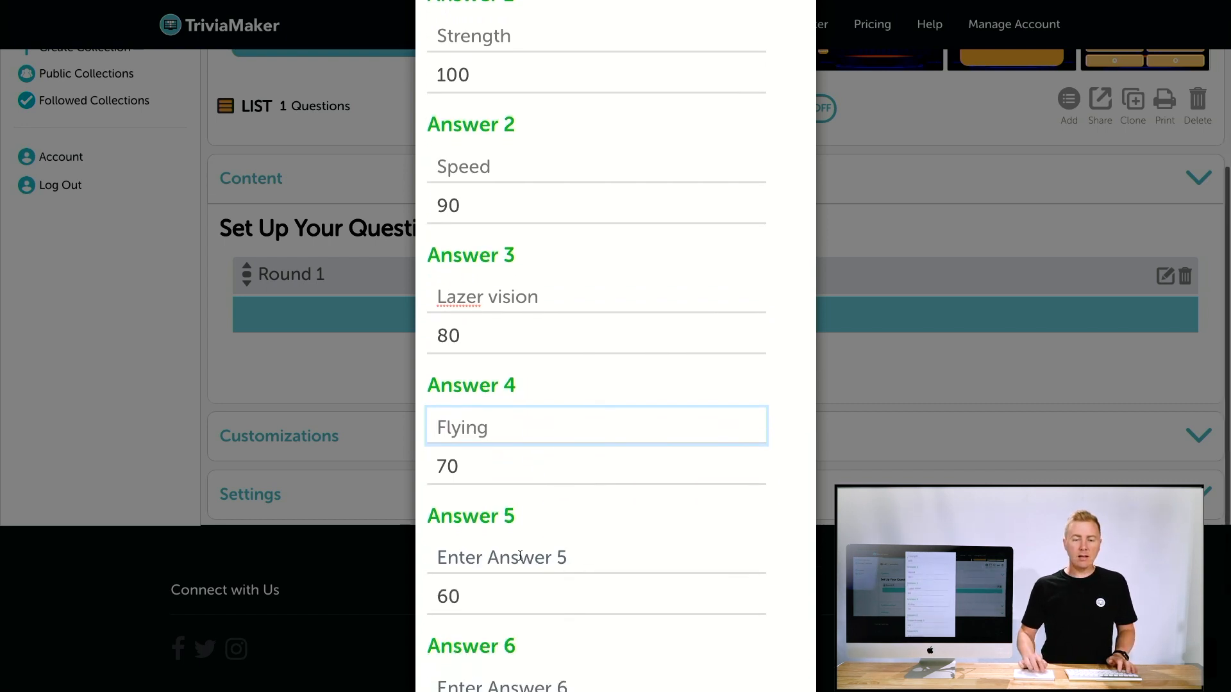
pyautogui.click(519, 556)
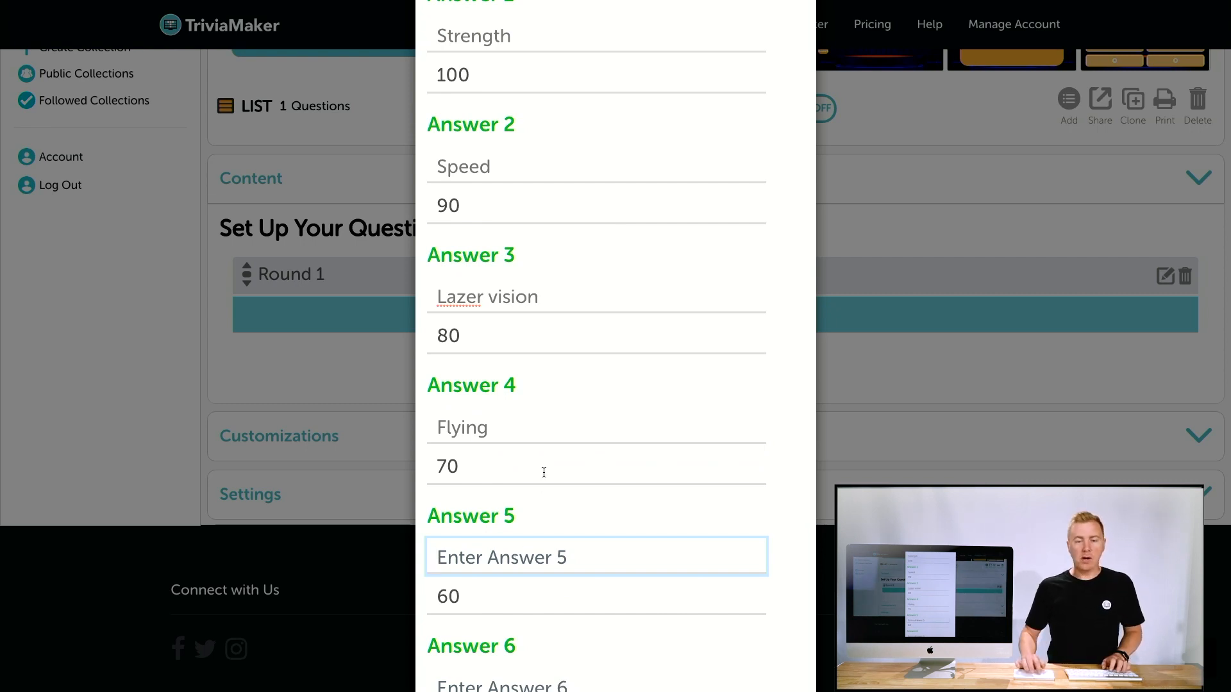
pyautogui.scroll(5, 543, 472)
pyautogui.click(512, 217)
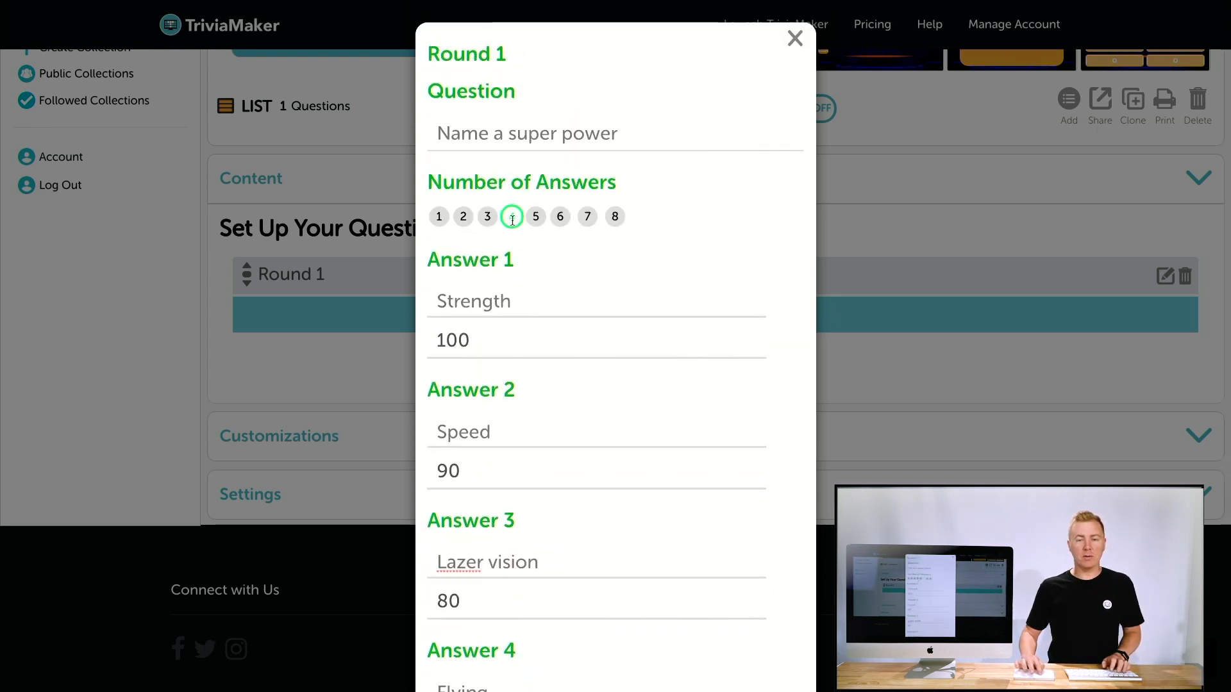
pyautogui.scroll(-3, 460, 478)
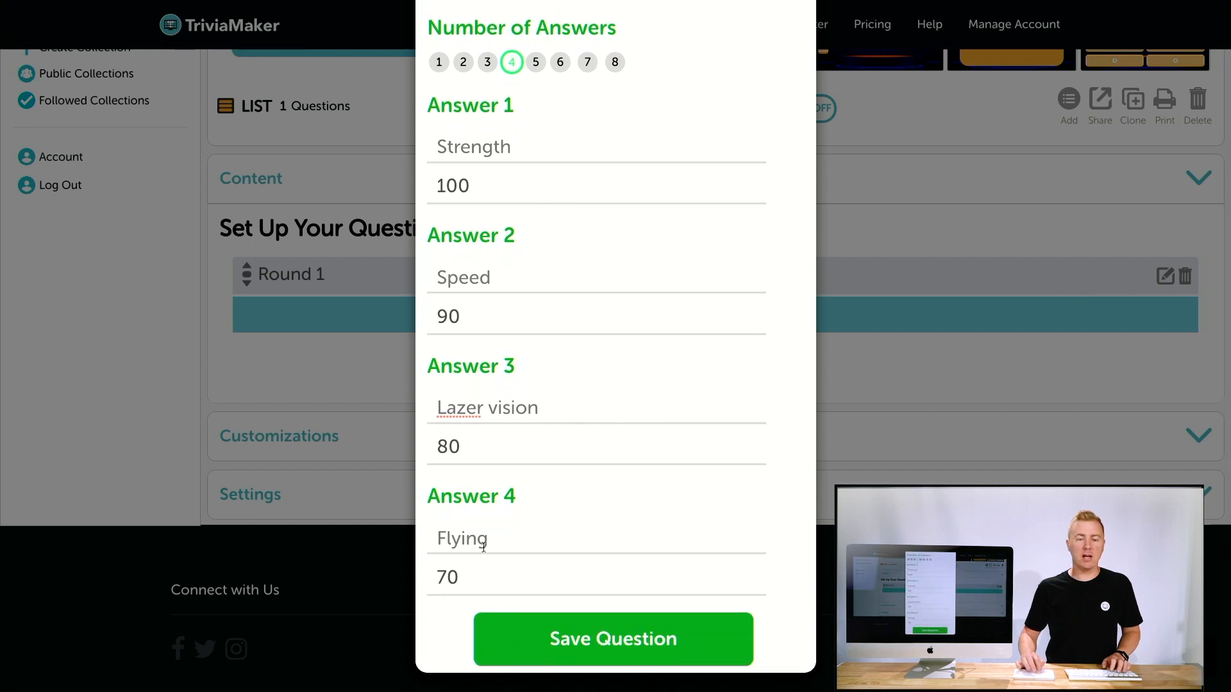
pyautogui.click(588, 626)
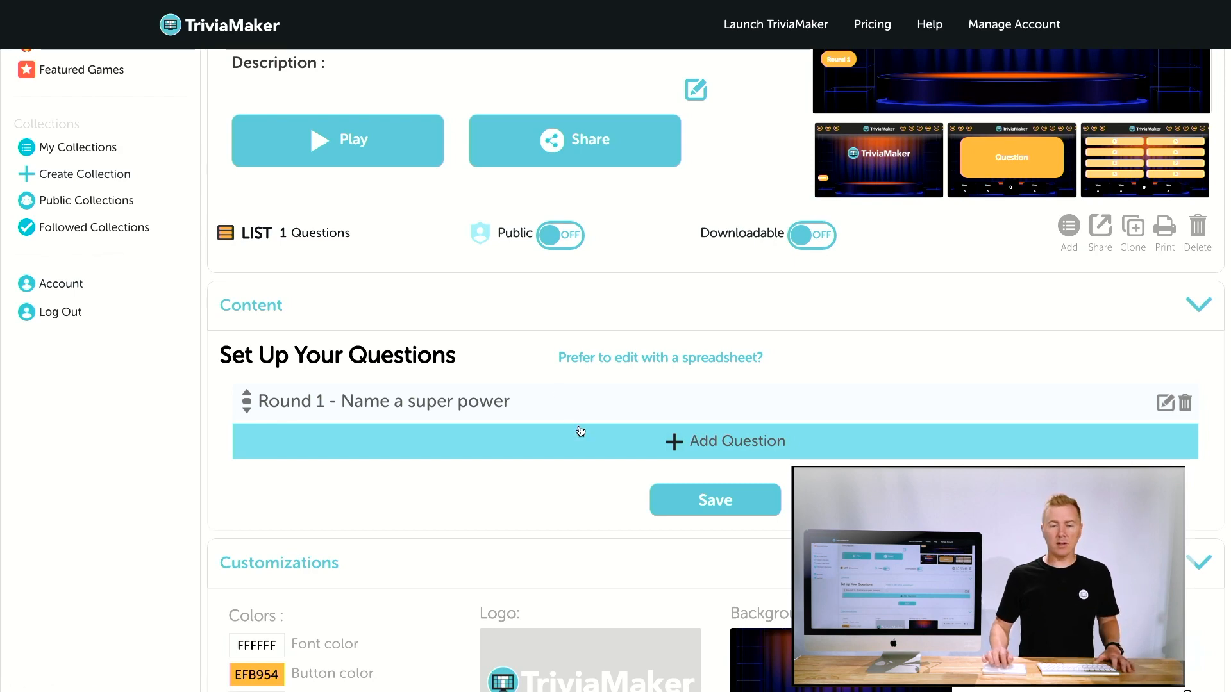
# Add a second question to the game and open Round 2's question text for editing.
pyautogui.click(528, 453)
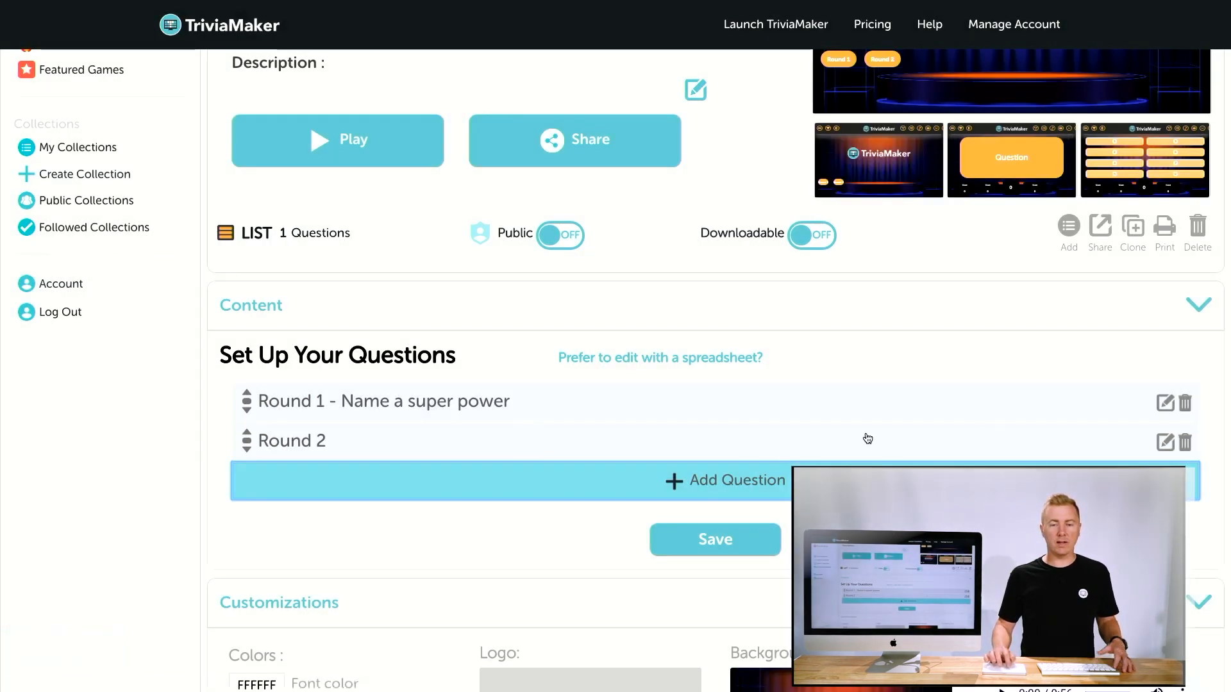
pyautogui.click(1164, 445)
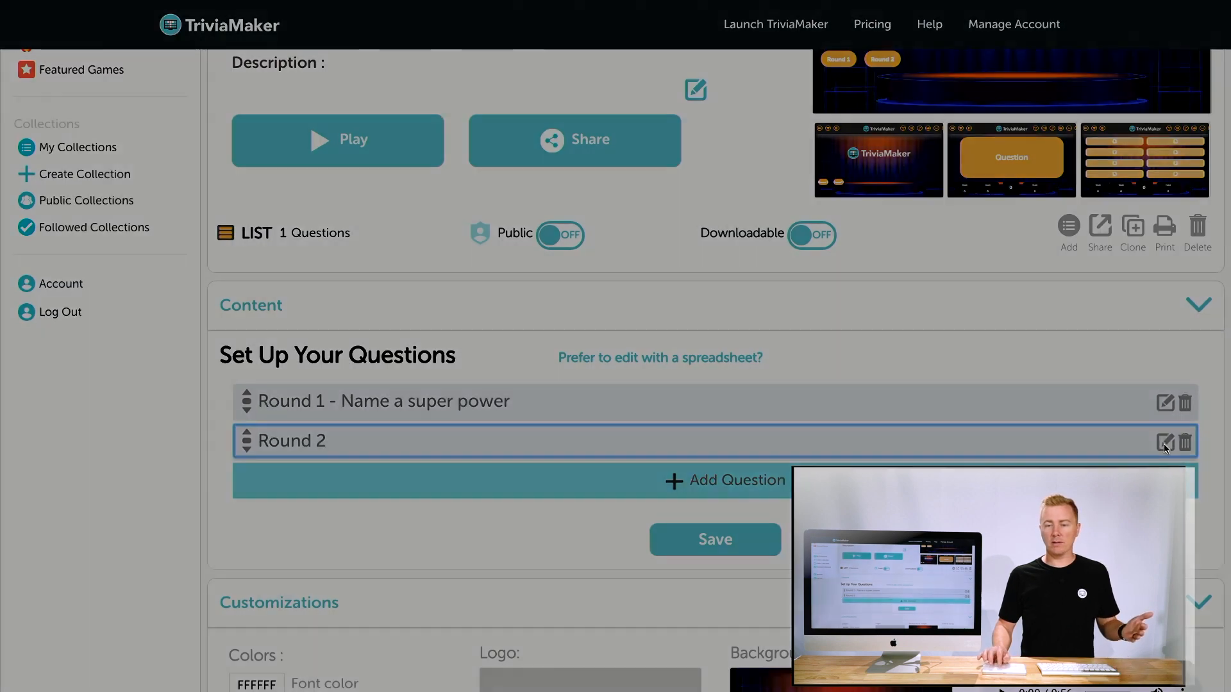
pyautogui.click(528, 248)
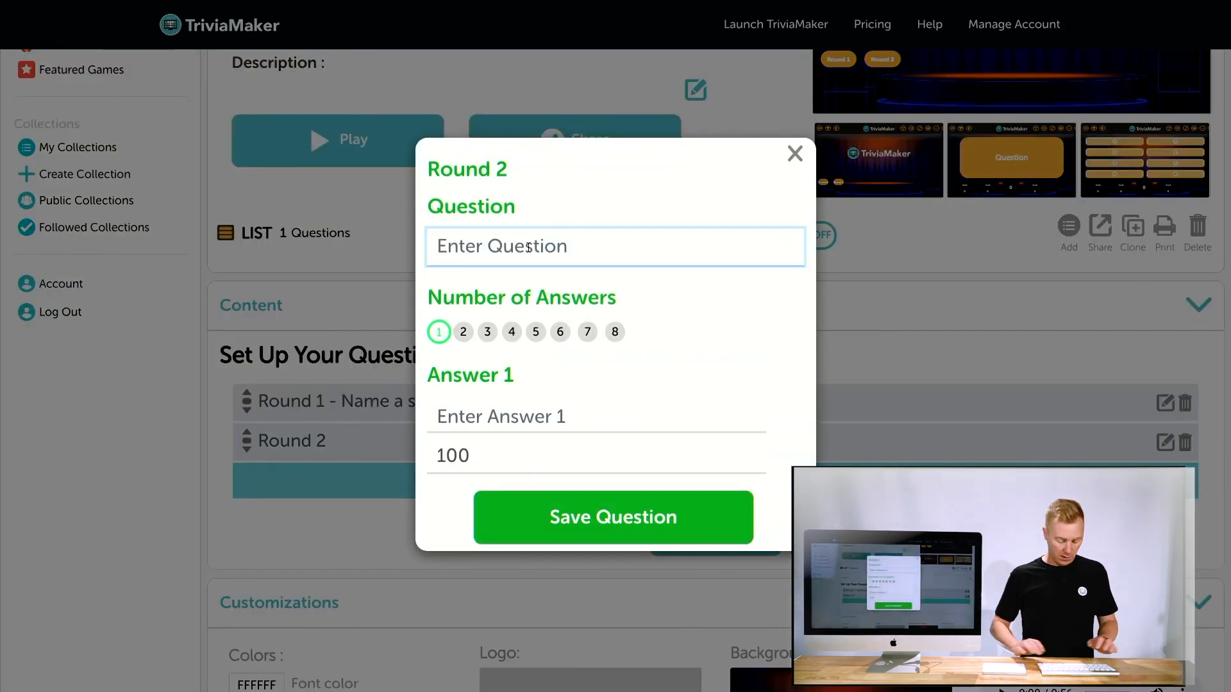
pyautogui.write('N')
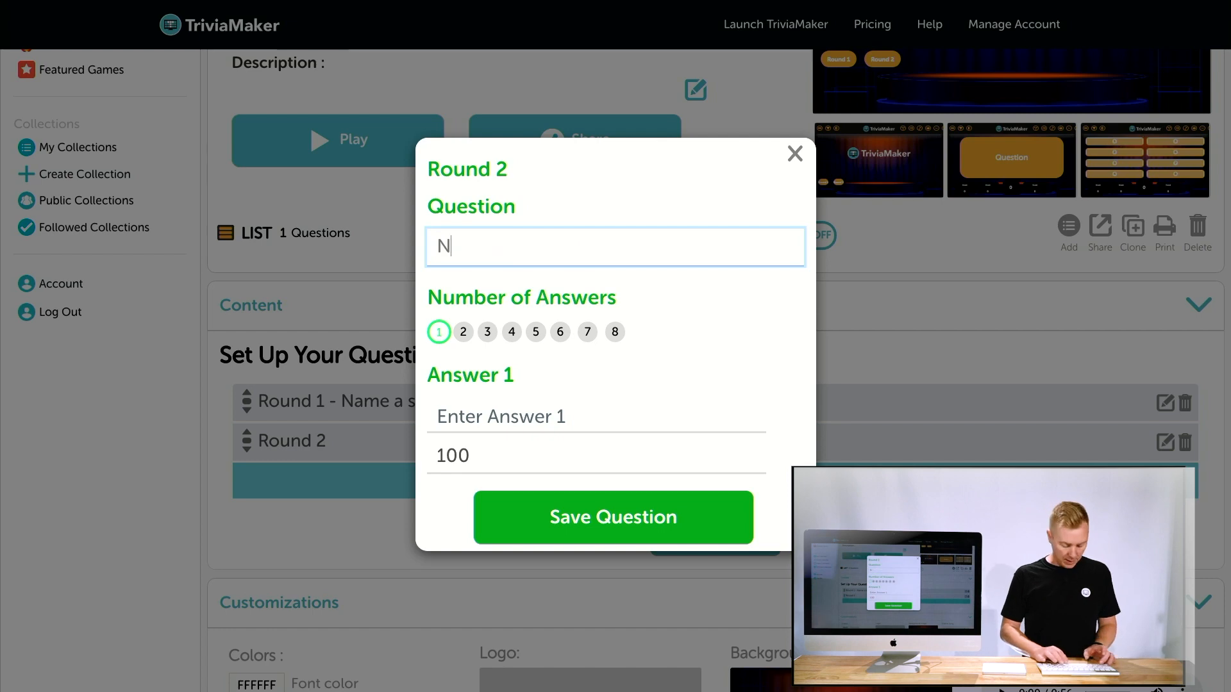
pyautogui.write('ame a footbal tea')
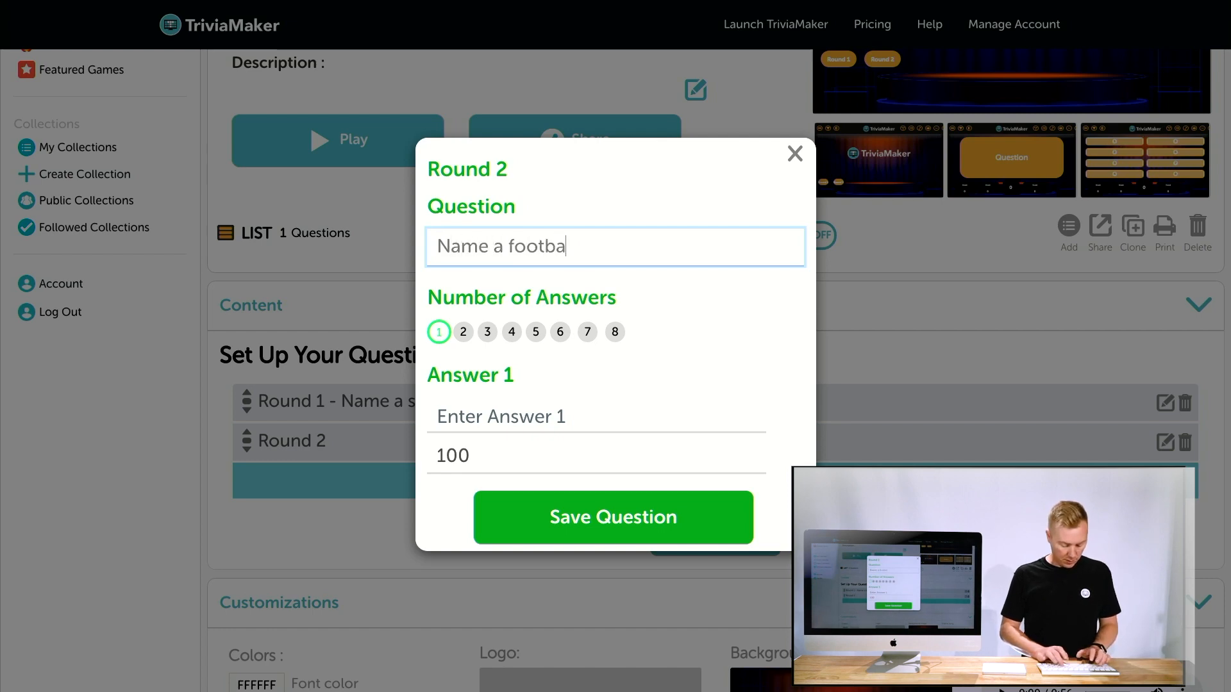
pyautogui.press('BackSpace')
pyautogui.press('BackSpace')
pyautogui.press('BackSpace')
pyautogui.hotkey('ctrl', 'a')
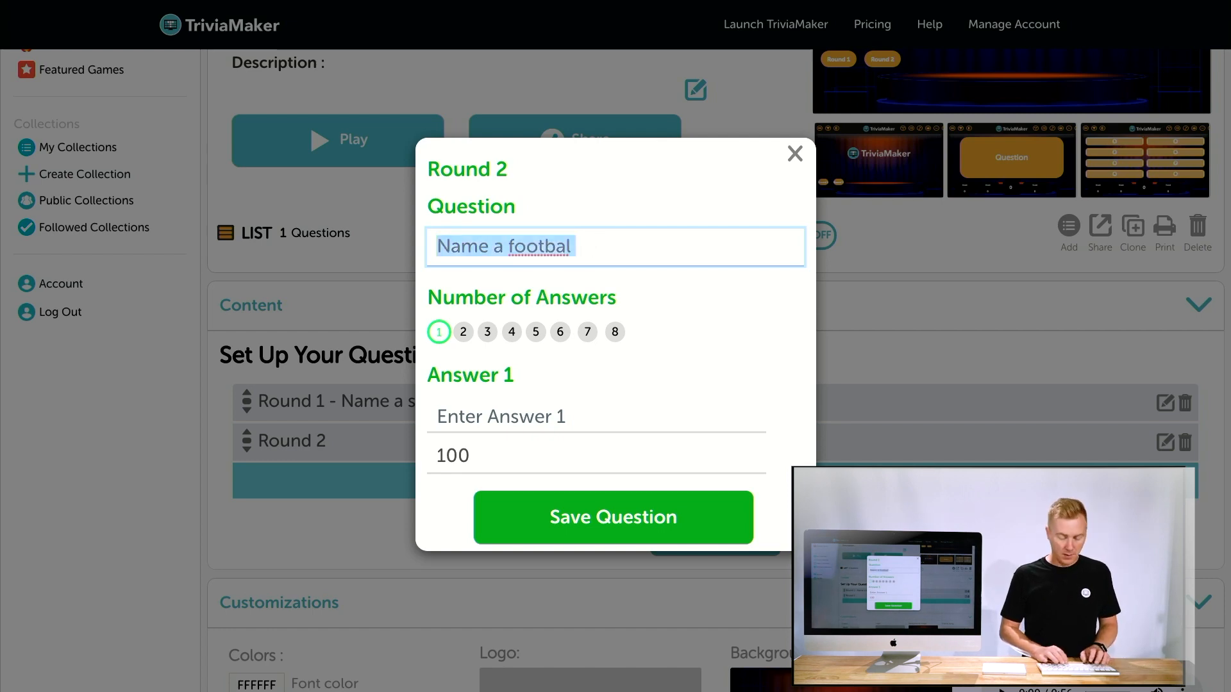
pyautogui.write('N')
pyautogui.press('BackSpace')
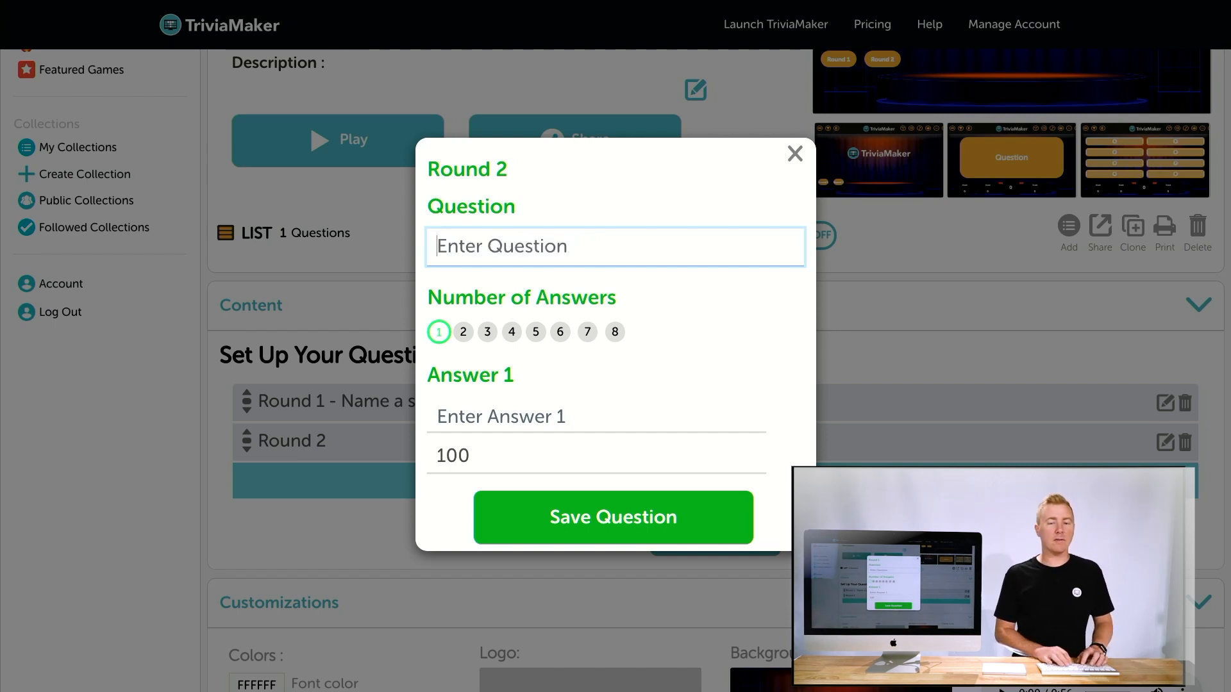
pyautogui.write('Named')
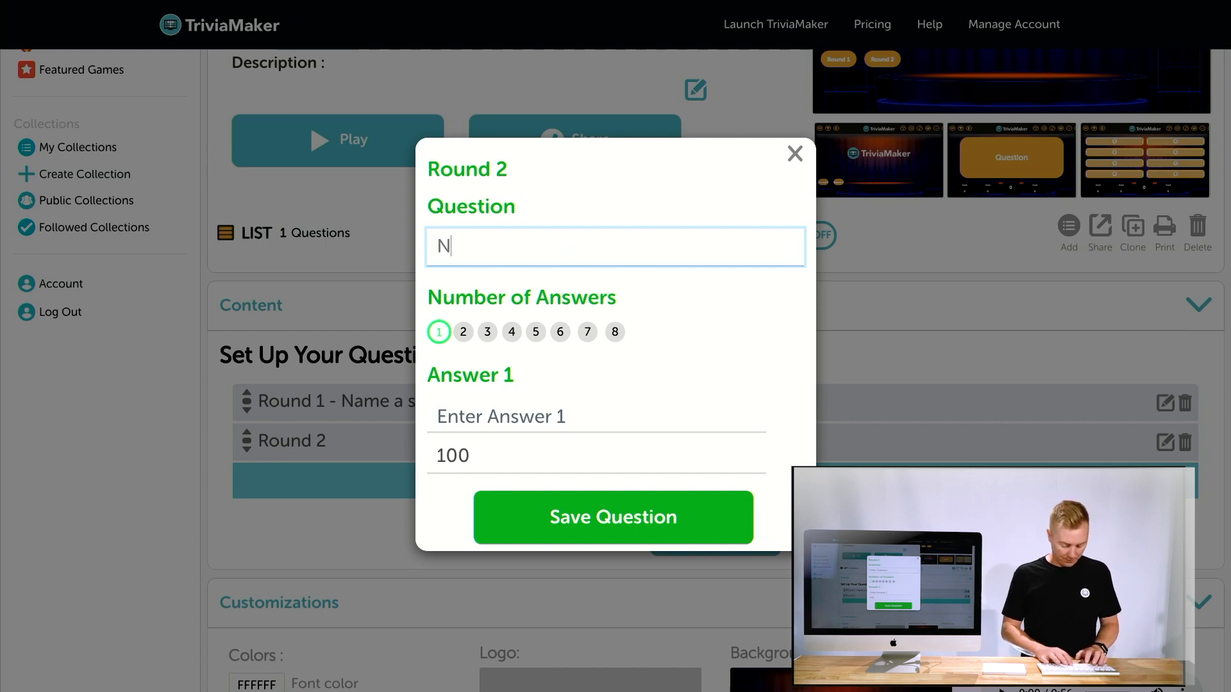
pyautogui.press('BackSpace')
pyautogui.press('BackSpace')
pyautogui.press('BackSpace')
pyautogui.press('BackSpace')
pyautogui.press('BackSpace')
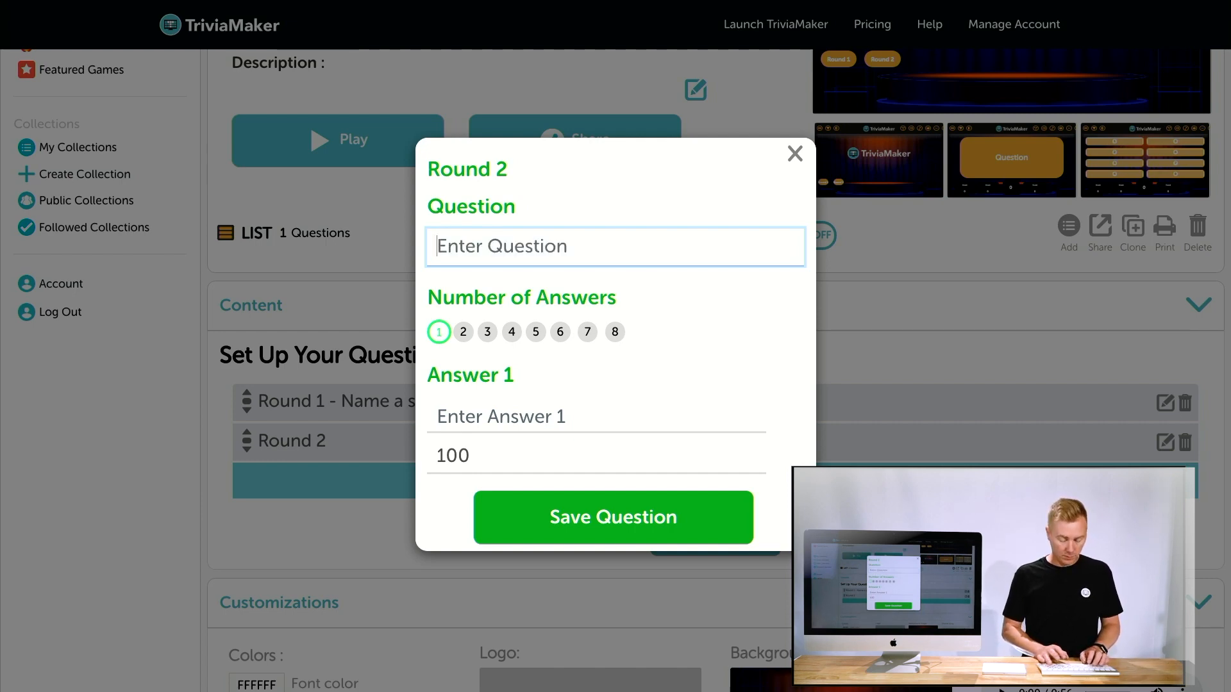
# Enter "Name a football team that is based off a bird" as the Round 2 question.
pyautogui.write('Name a foot')
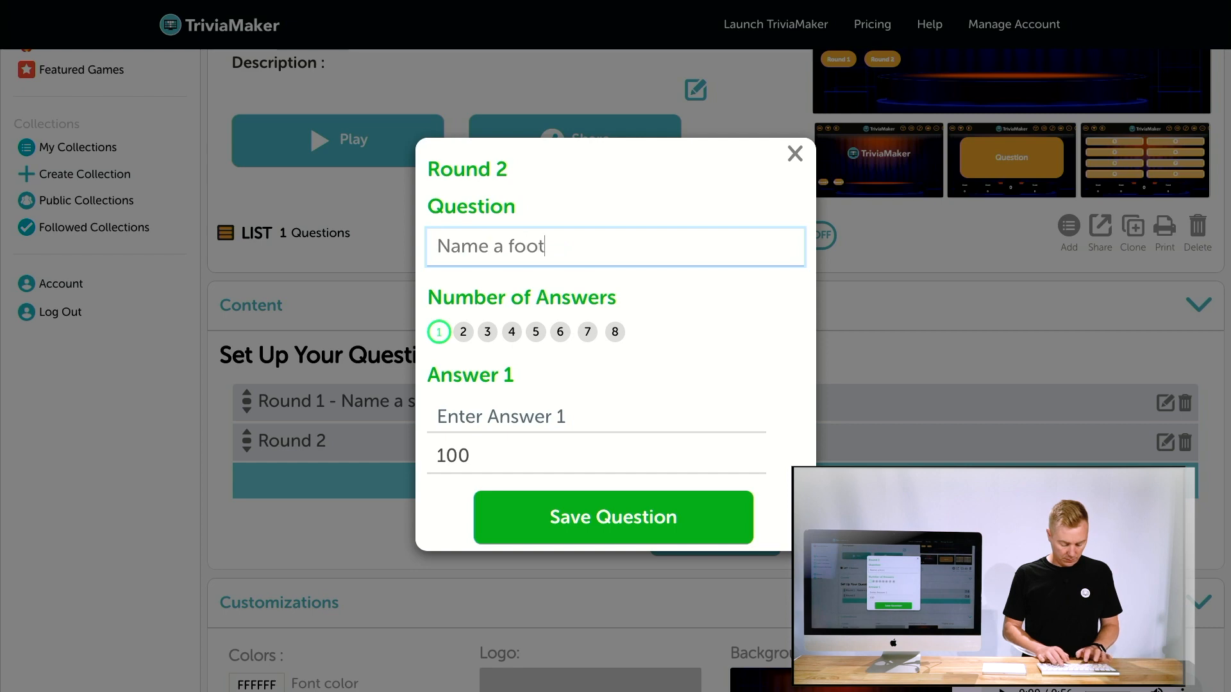
pyautogui.write('ball team ')
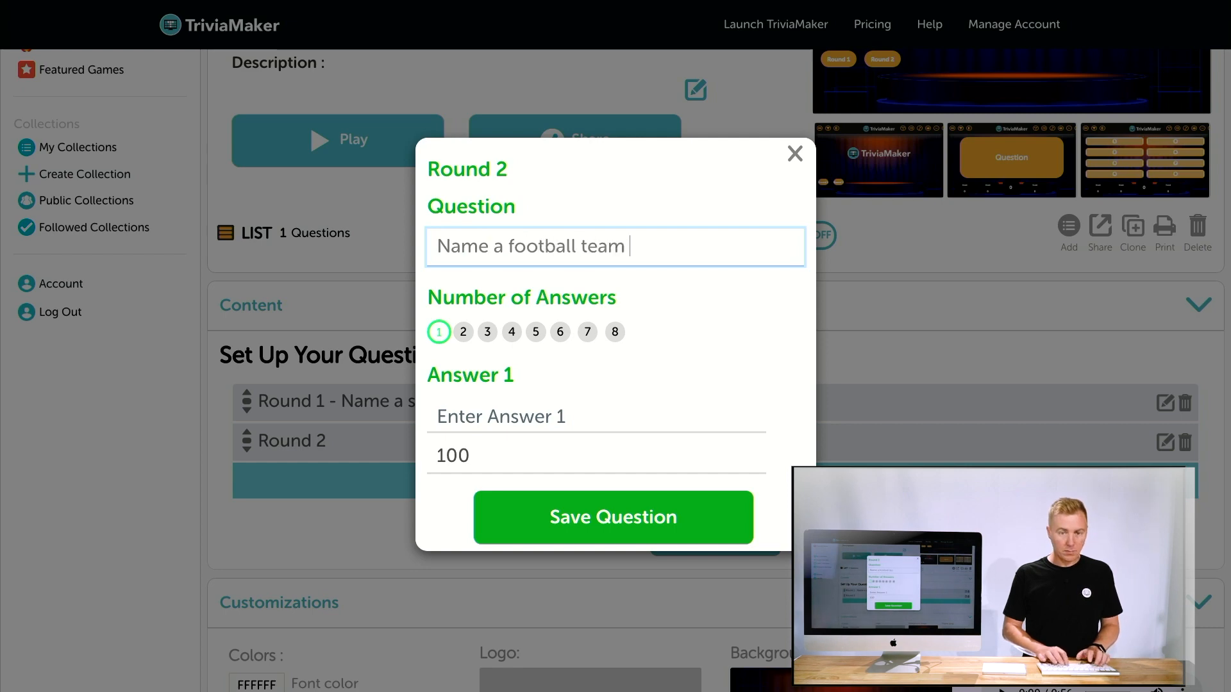
pyautogui.write('that is base')
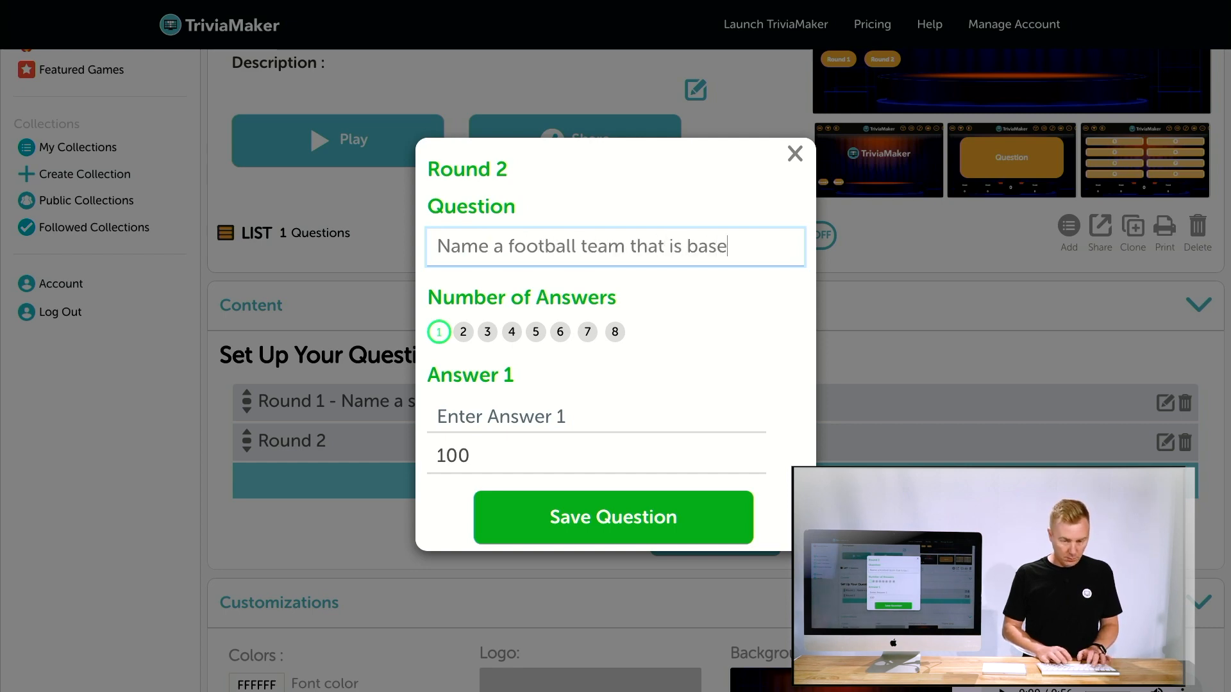
pyautogui.write('d off a bird')
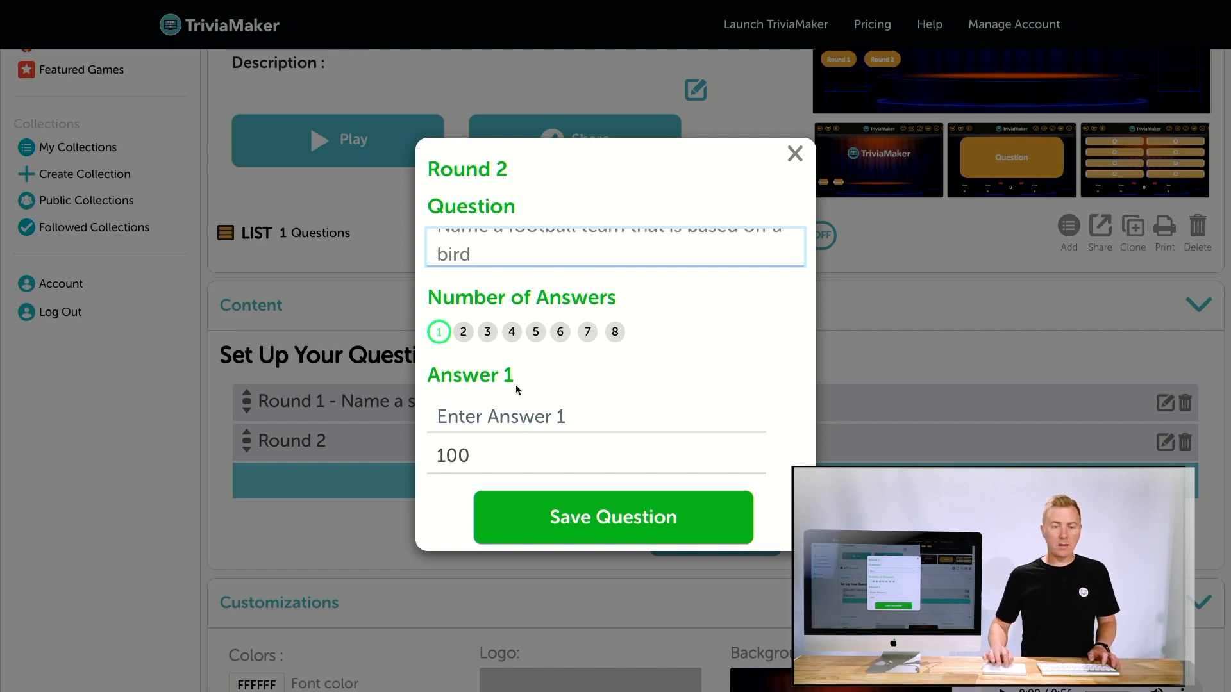
# Set the number of answers to 5 and enter "Seahawks" as Answer 1 of the Round 2 question.
pyautogui.click(536, 331)
pyautogui.click(471, 306)
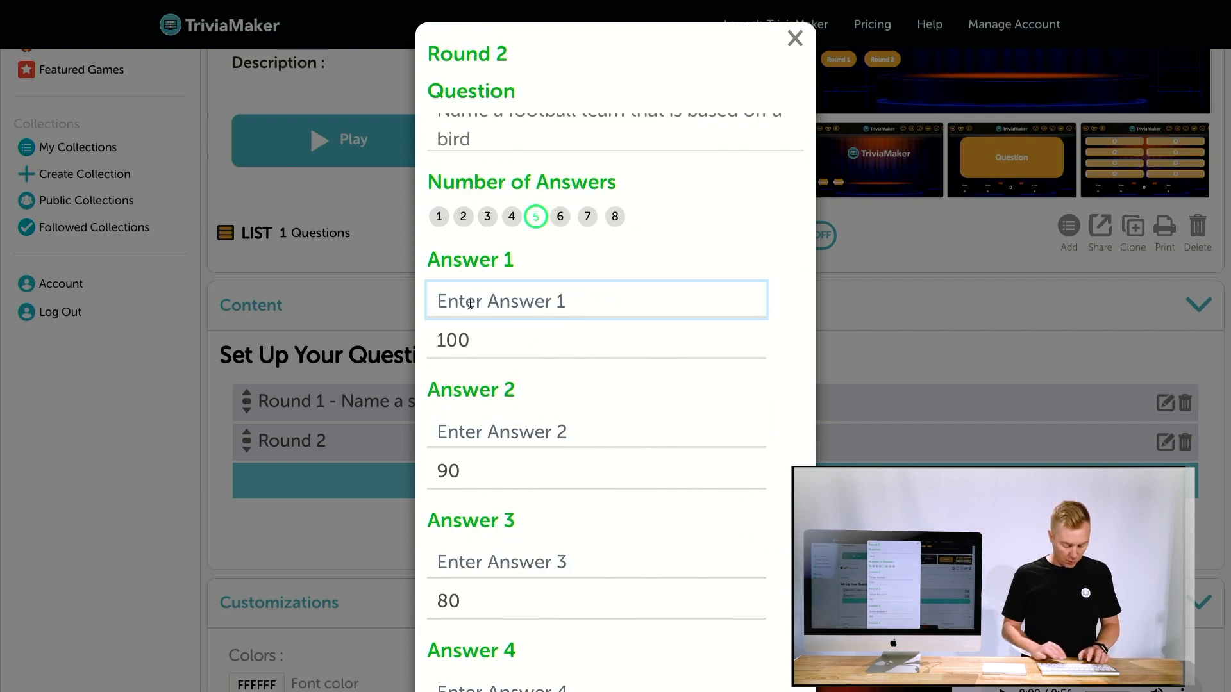
pyautogui.write('Seah')
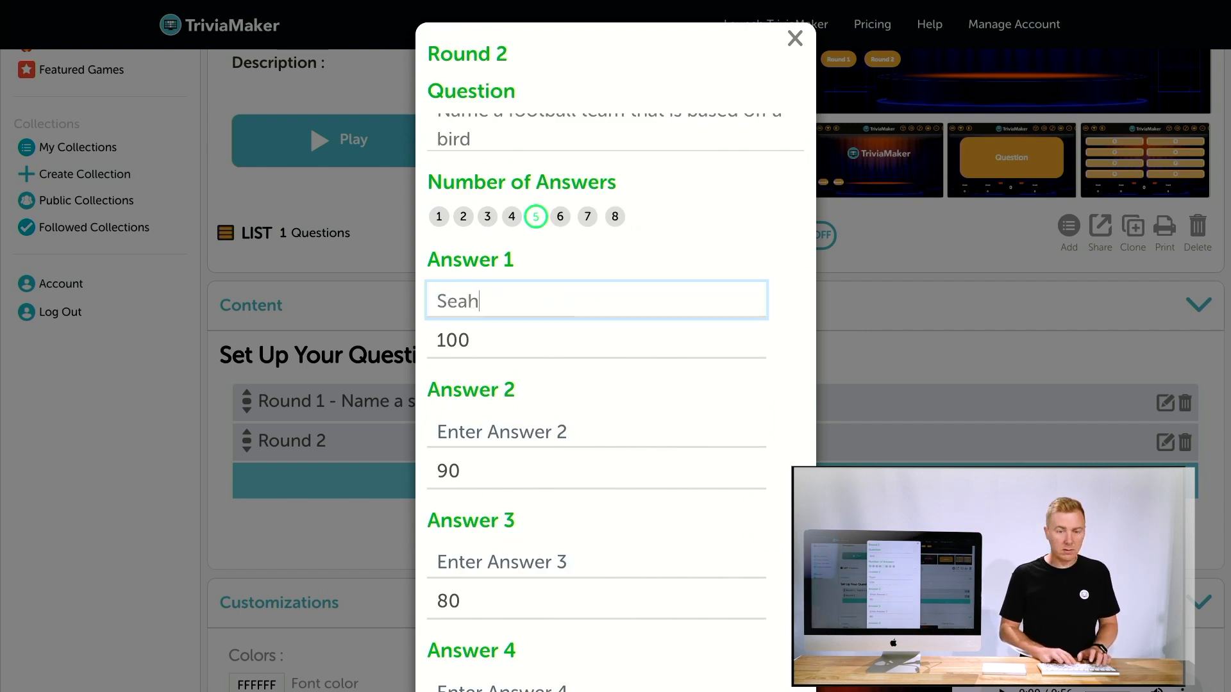
pyautogui.write('awks')
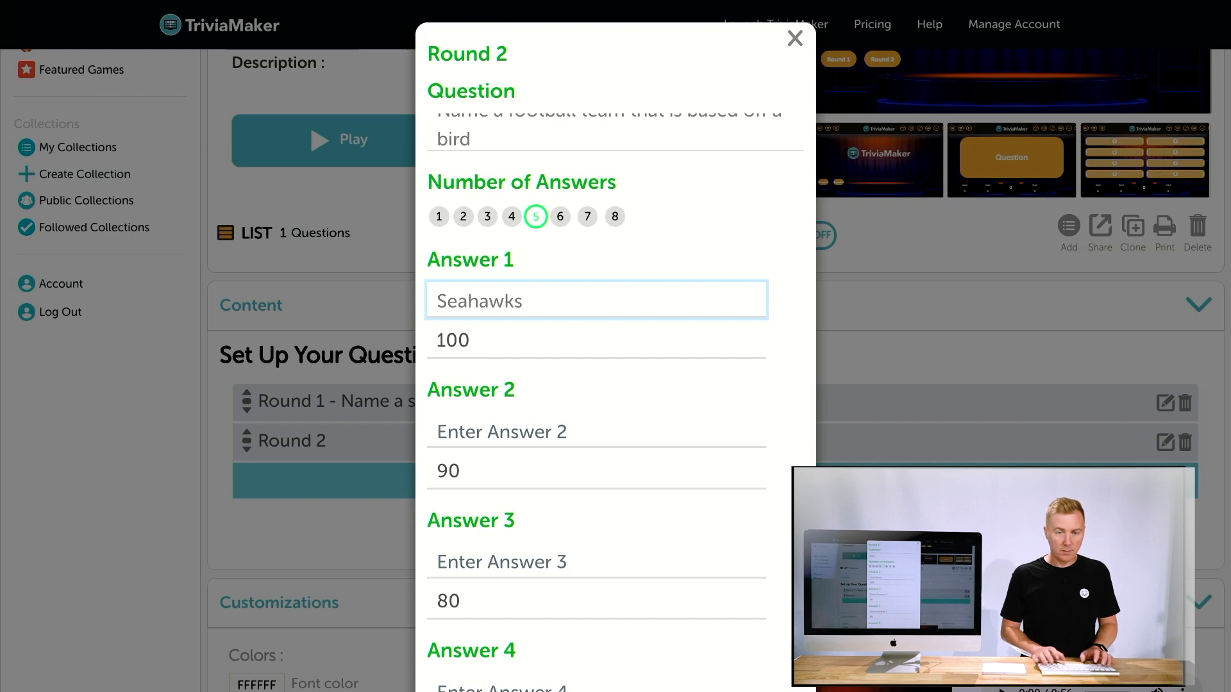
pyautogui.press('Tab')
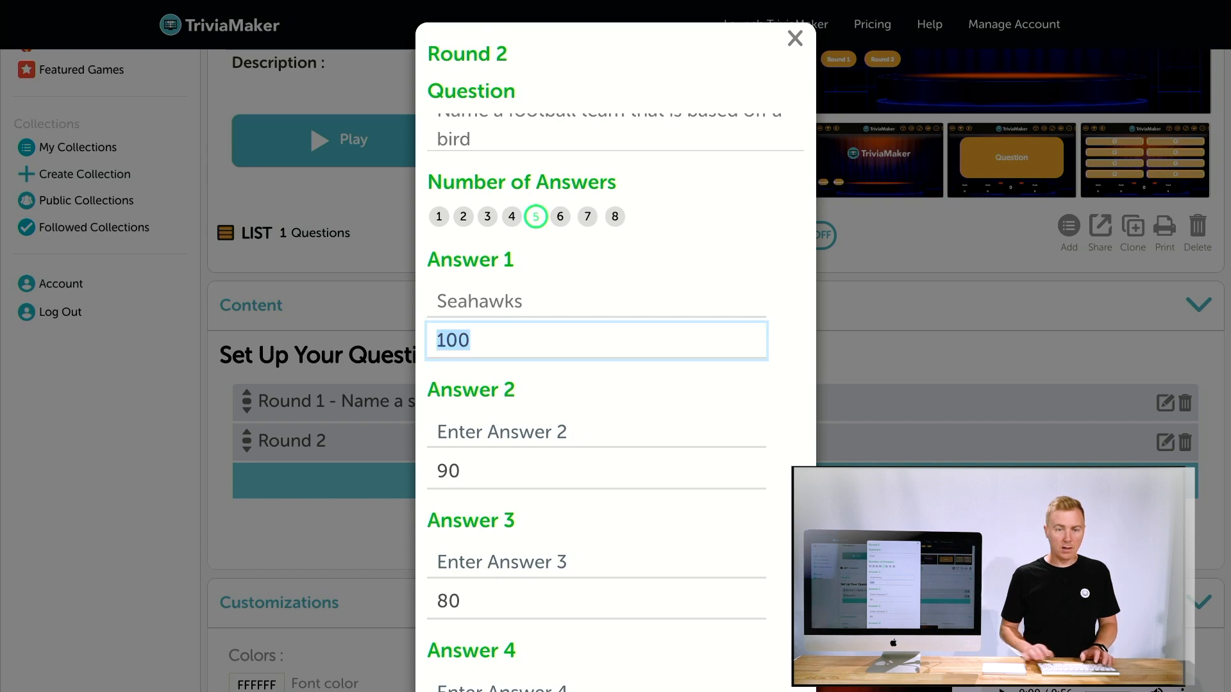
# Enter "Eagles" and "Falcons" as Answers 2 and 3 of the Round 2 question.
pyautogui.click(477, 435)
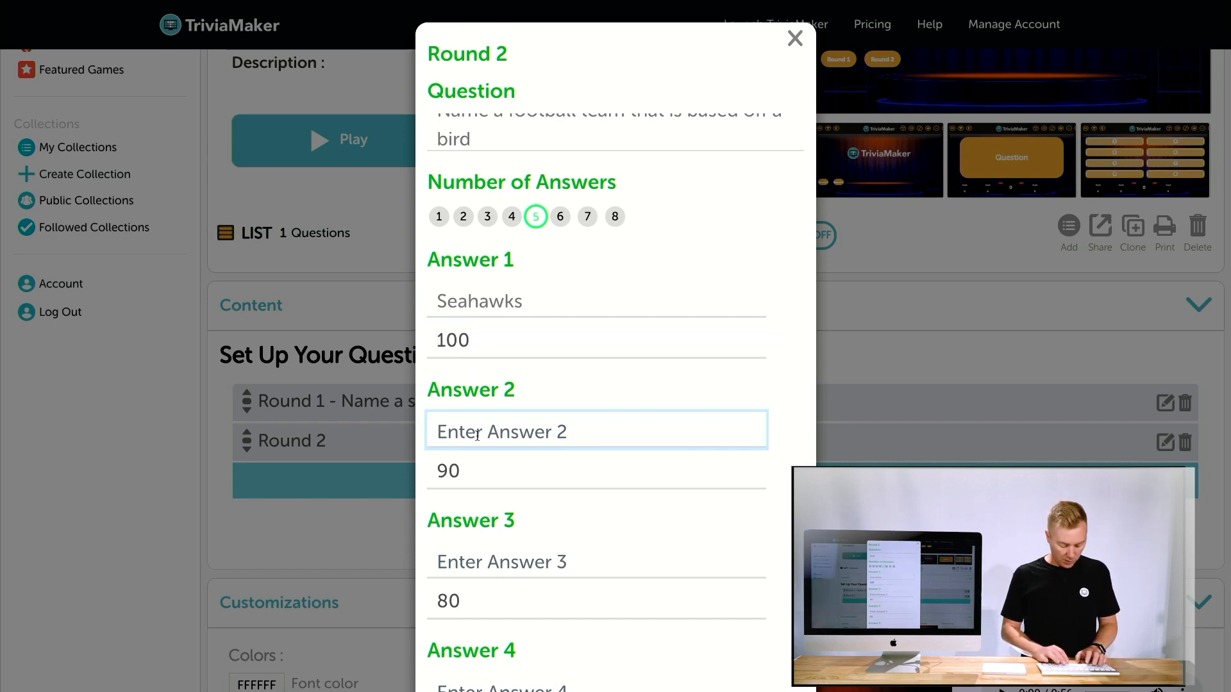
pyautogui.write('Eagles')
pyautogui.press('Tab')
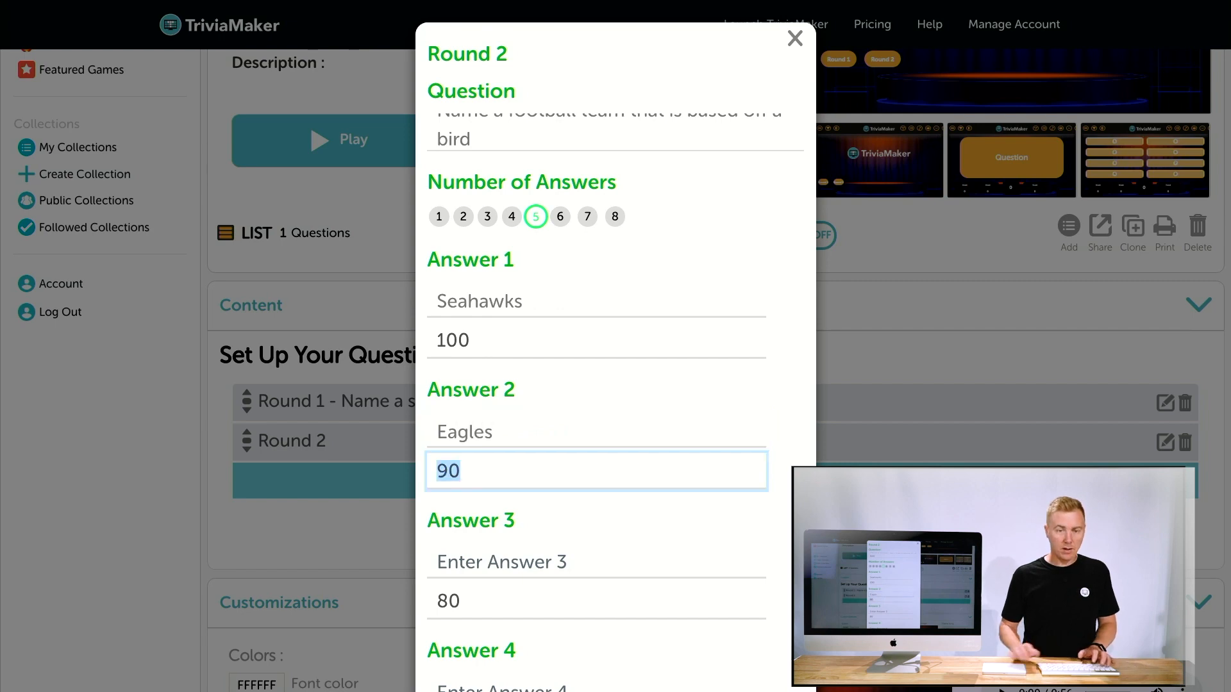
pyautogui.click(472, 561)
pyautogui.write('Falcons')
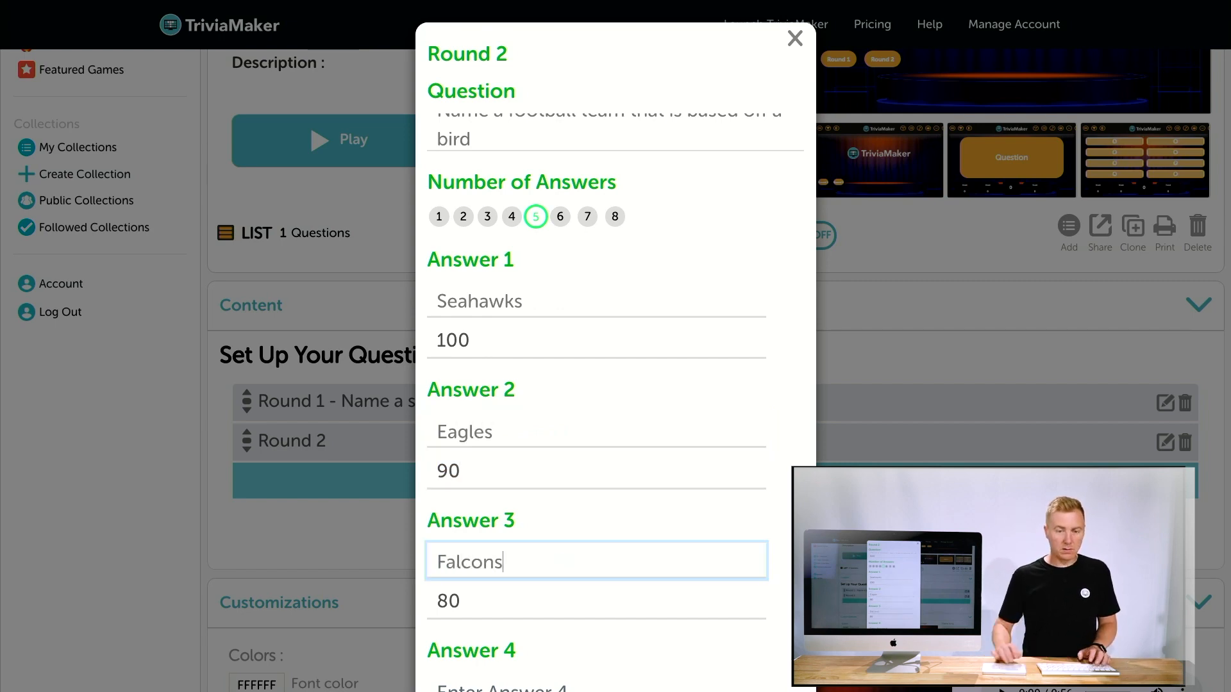
# Enter "Cardinals" and "Ravens" as Answers 4 and 5, and save the Round 2 question.
pyautogui.scroll(-3, 474, 619)
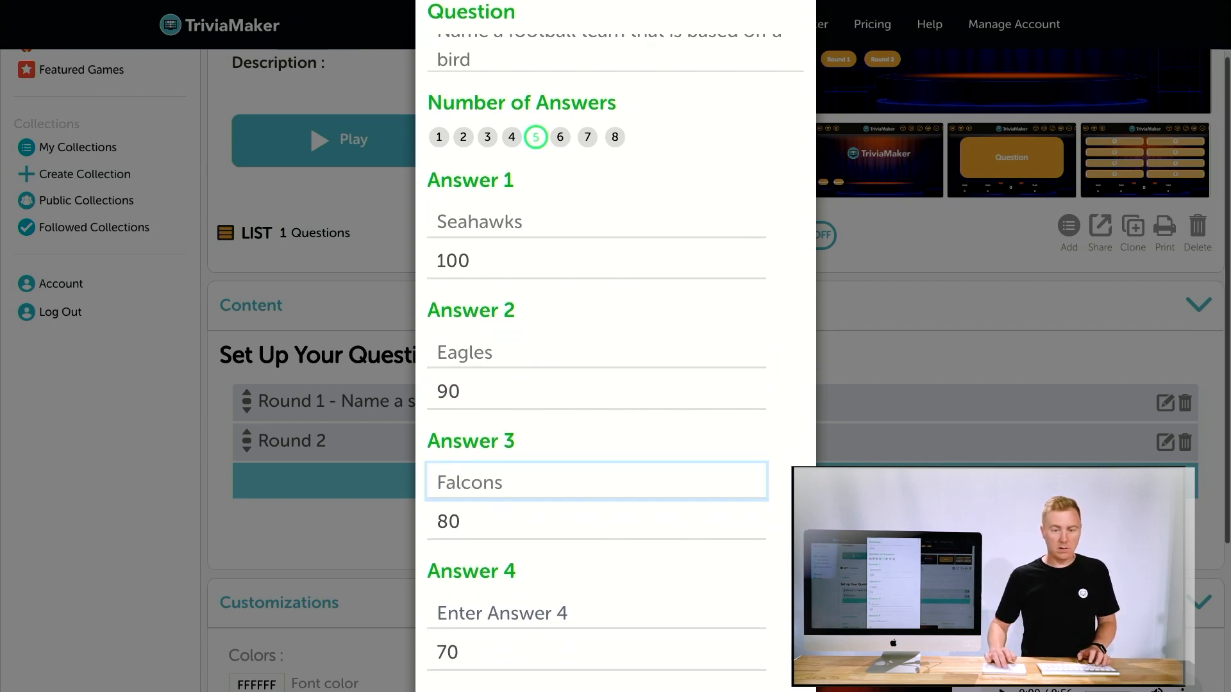
pyautogui.click(470, 539)
pyautogui.write('Cardinals')
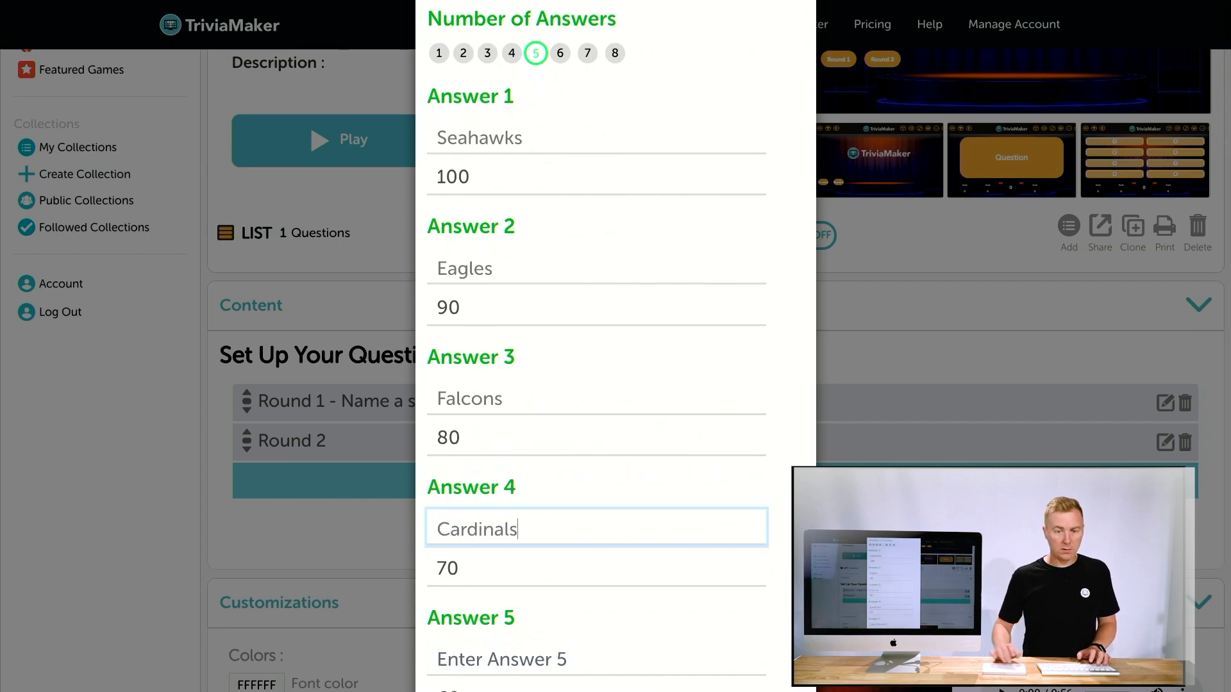
pyautogui.scroll(-2, 486, 575)
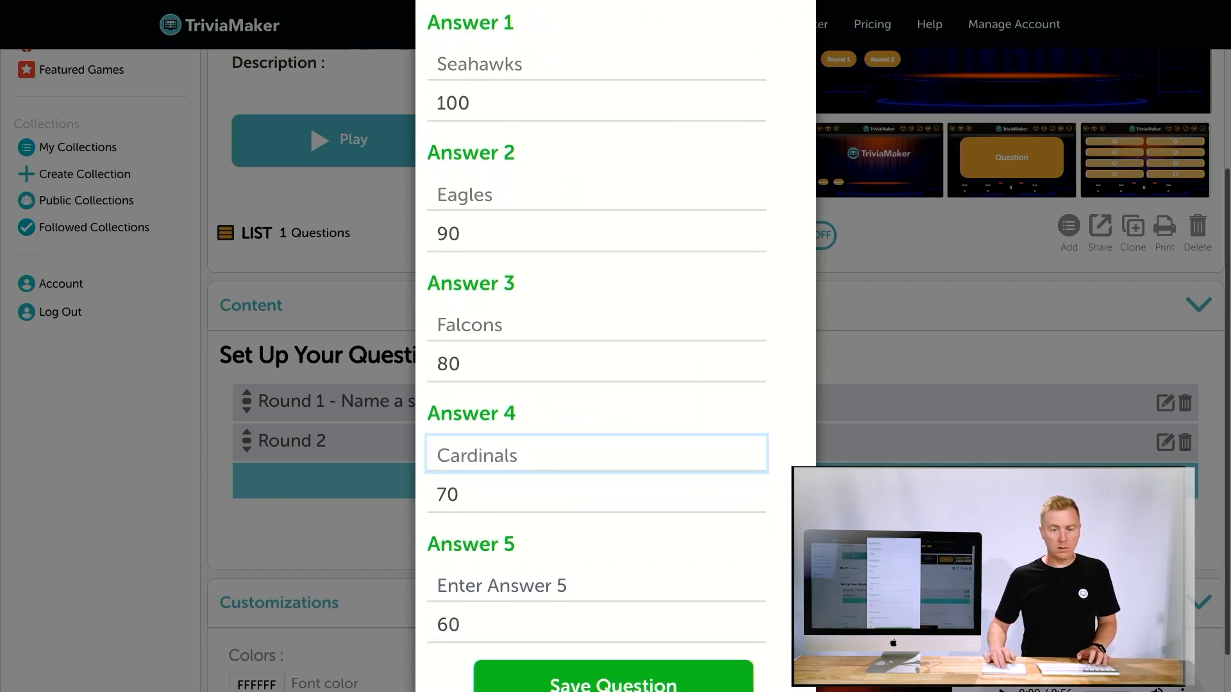
pyautogui.click(482, 538)
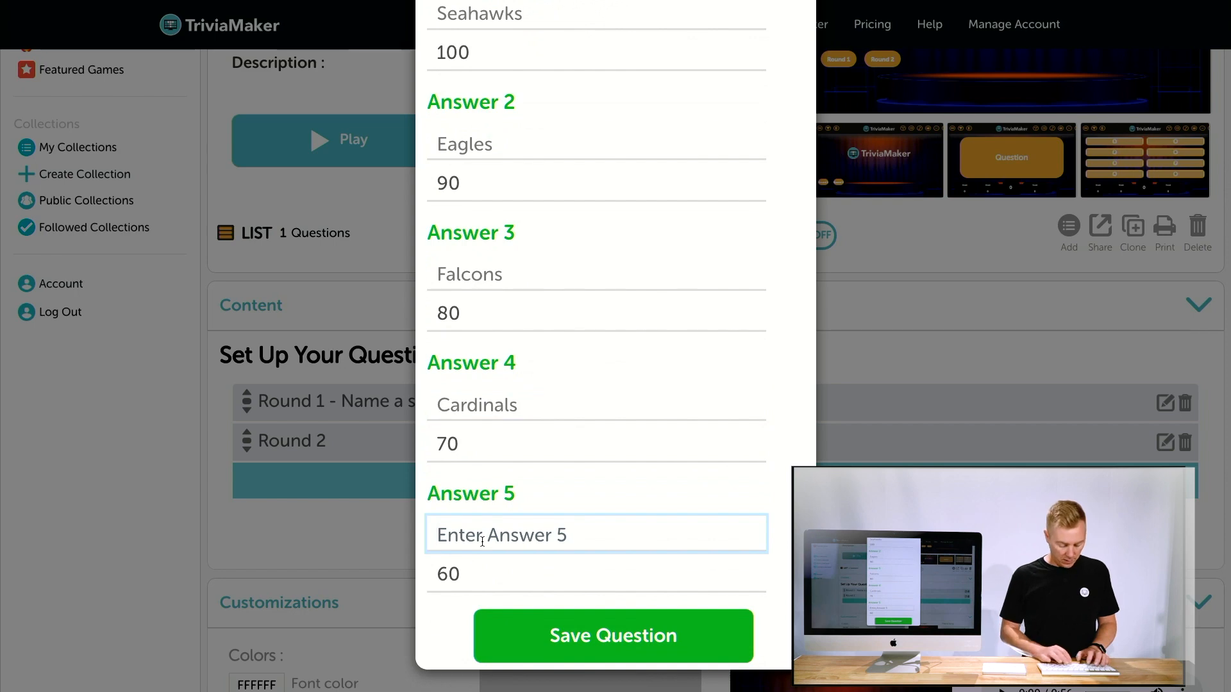
pyautogui.write('Ravens')
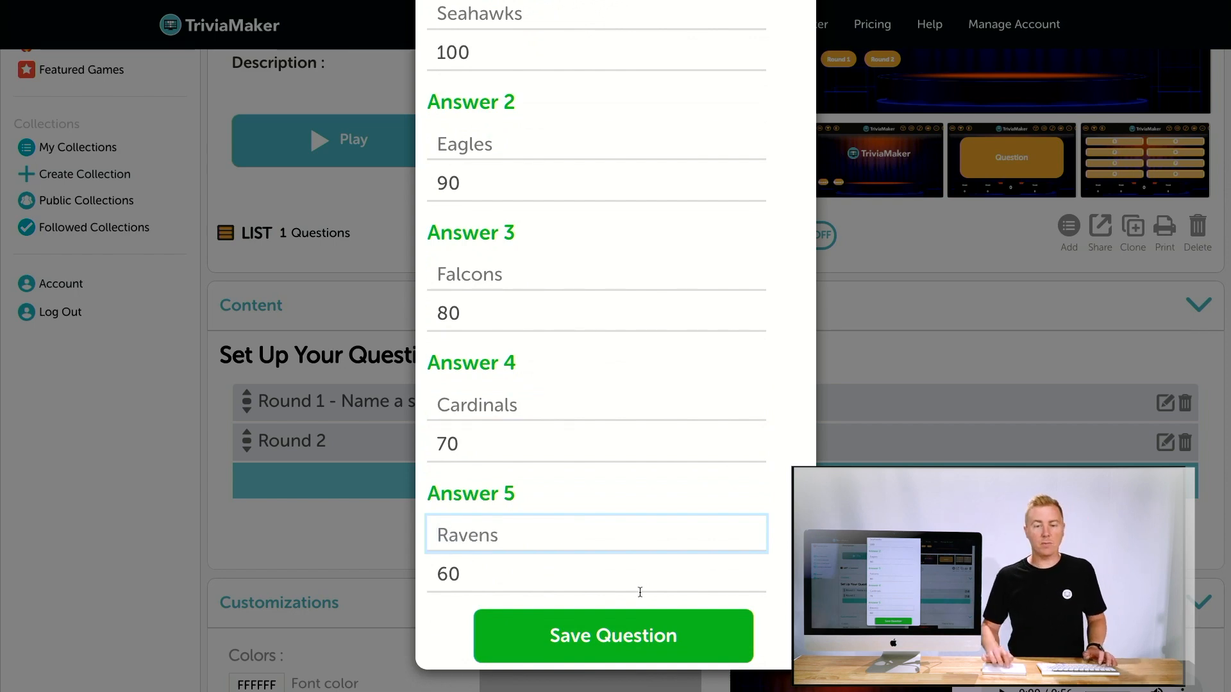
pyautogui.click(618, 631)
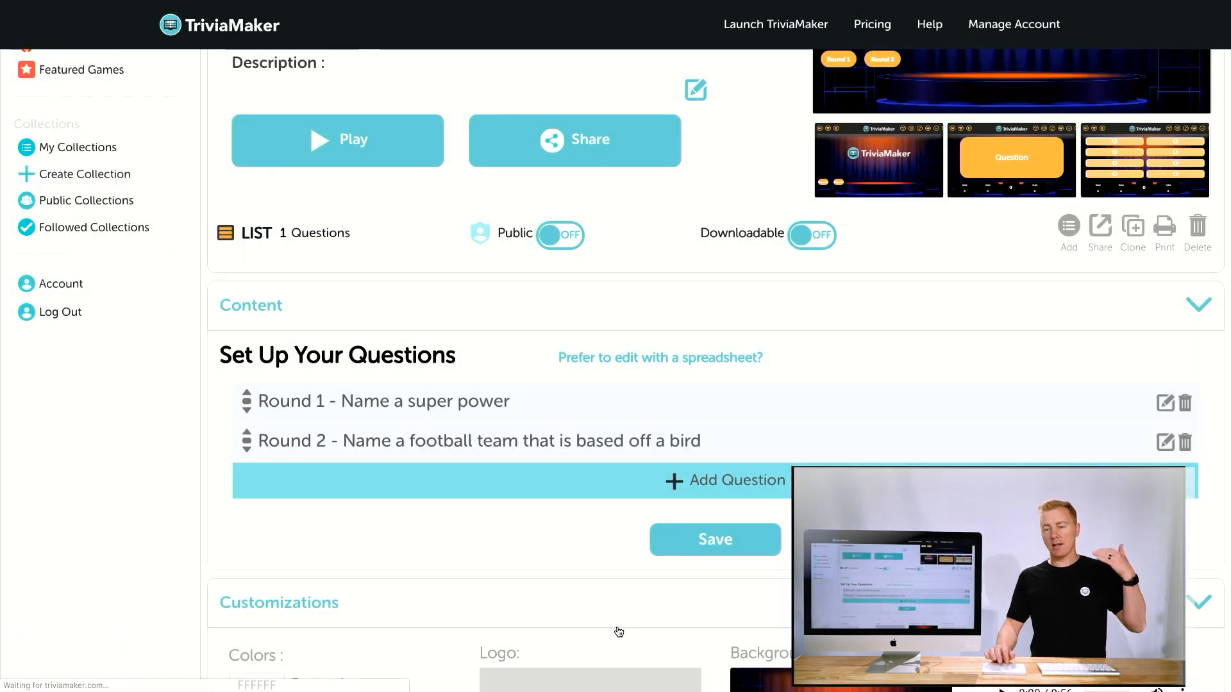
# Check the spreadsheet editing options without using them, and save the game's question list.
pyautogui.click(604, 358)
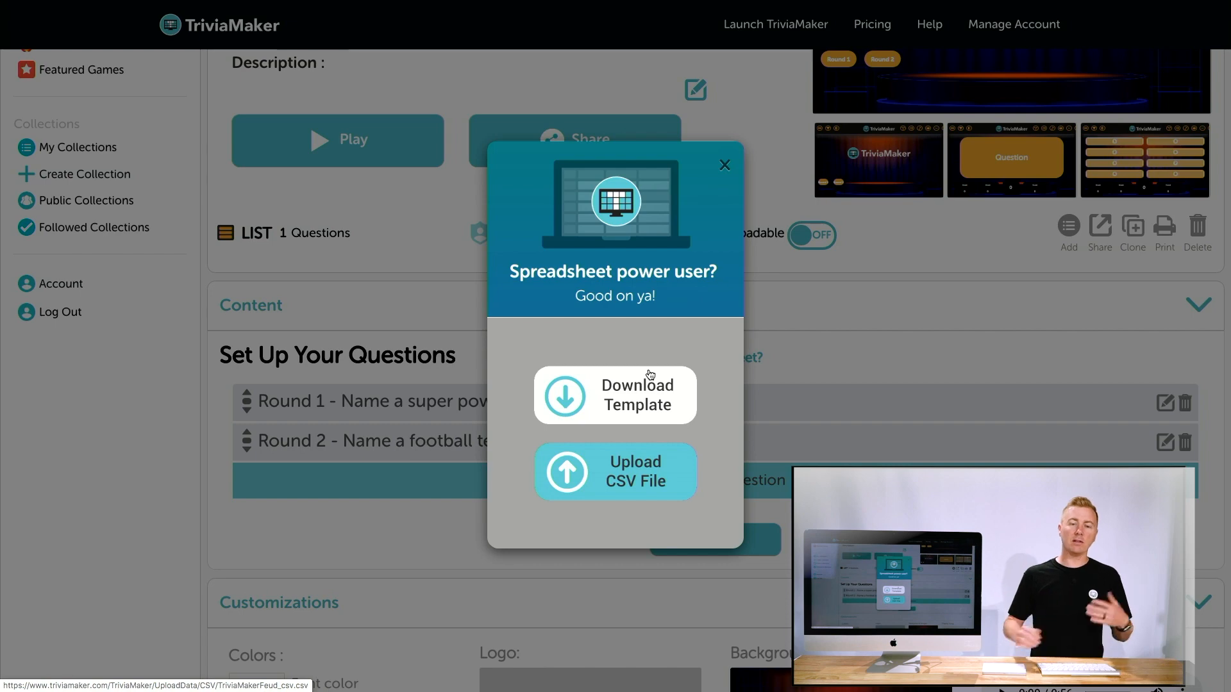
pyautogui.click(724, 165)
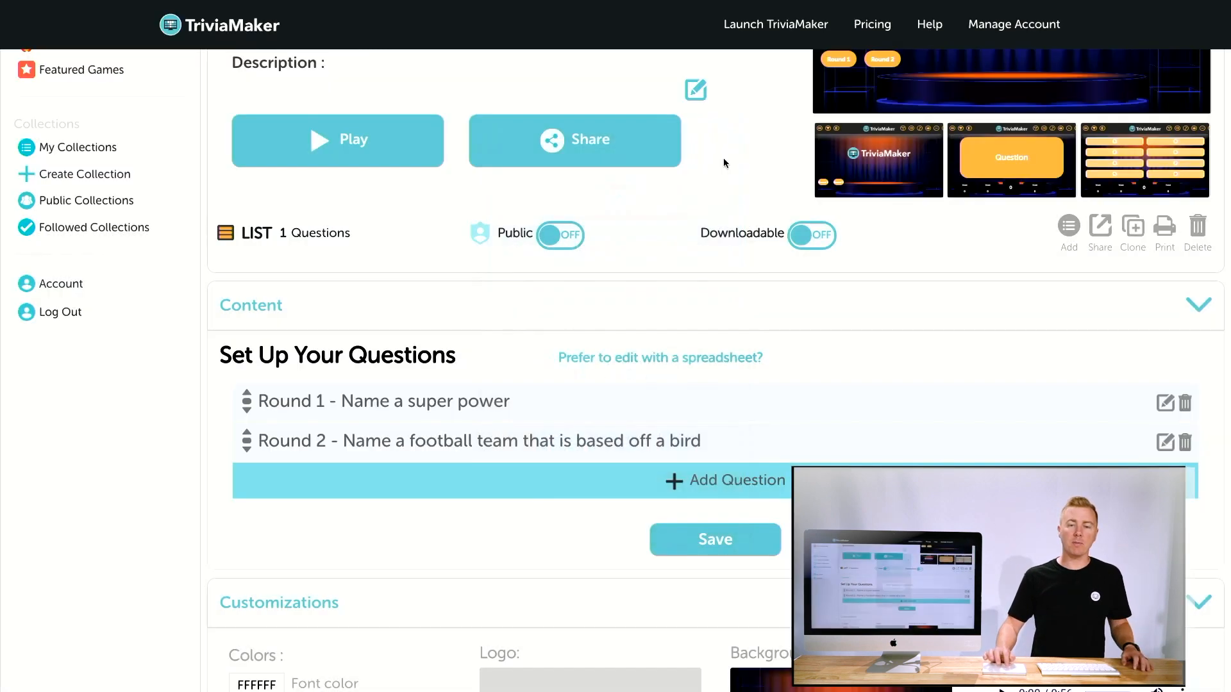
pyautogui.scroll(-3, 544, 377)
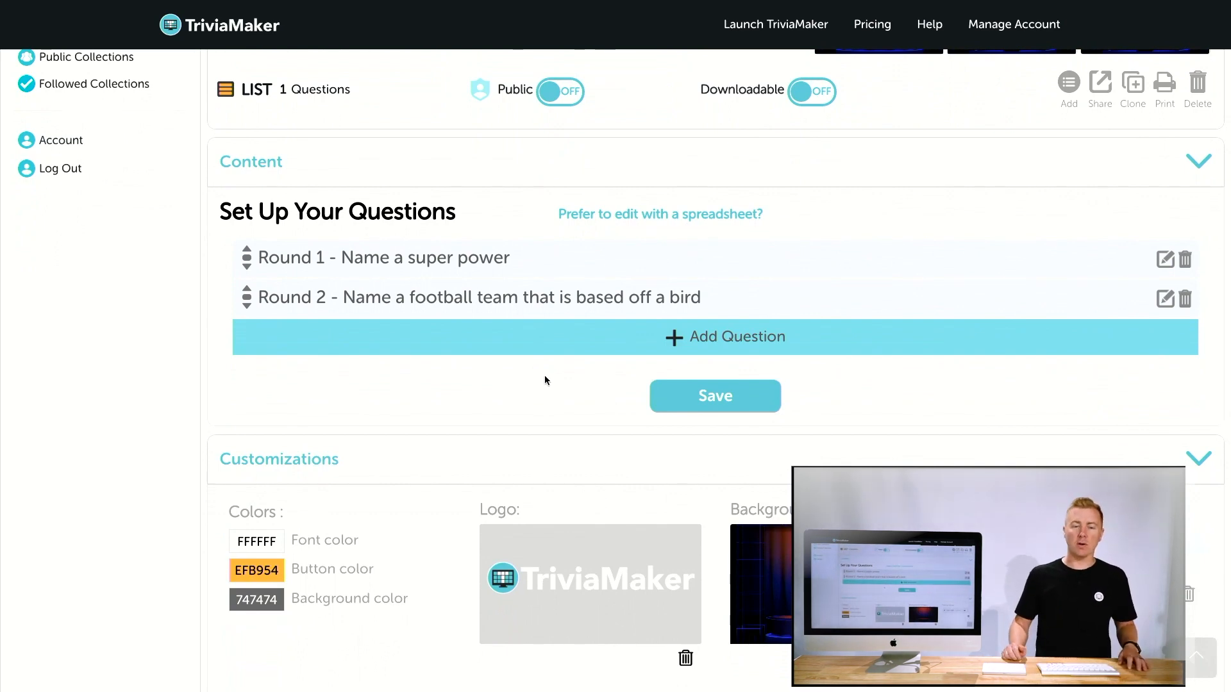
pyautogui.click(659, 402)
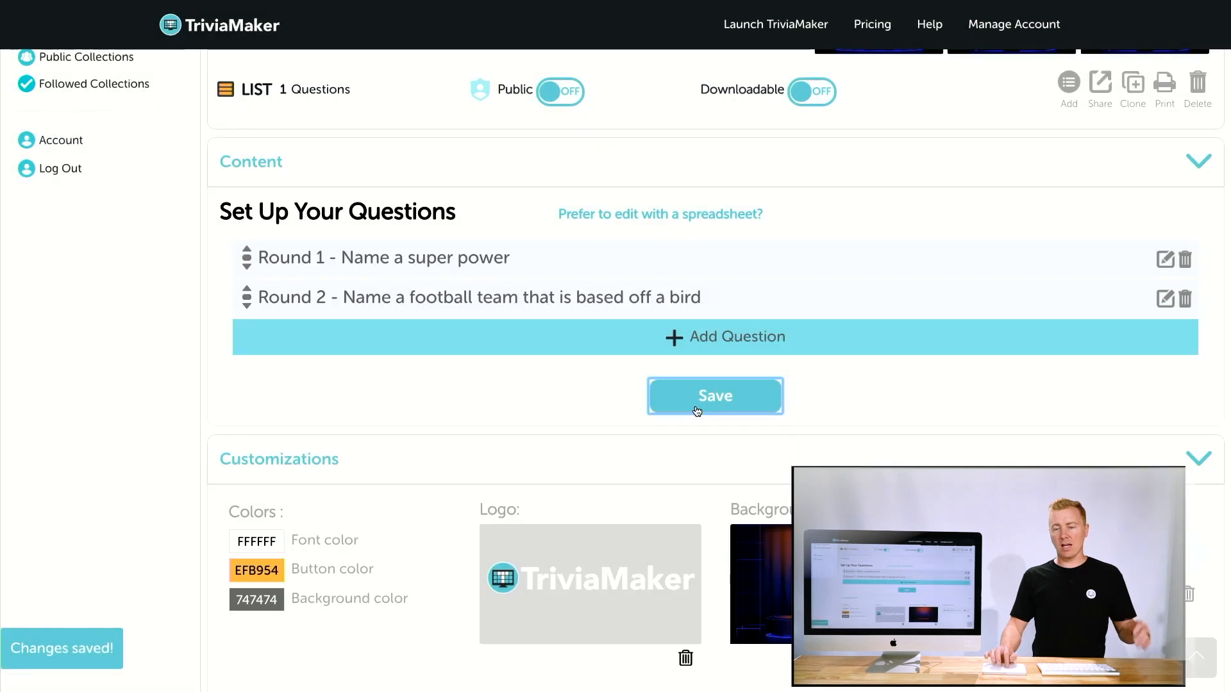
# Expand the Customizations and Settings sections to review the colors, logo, background image, theme song and scoreboard option.
pyautogui.scroll(-1, 554, 396)
pyautogui.scroll(-3, 552, 395)
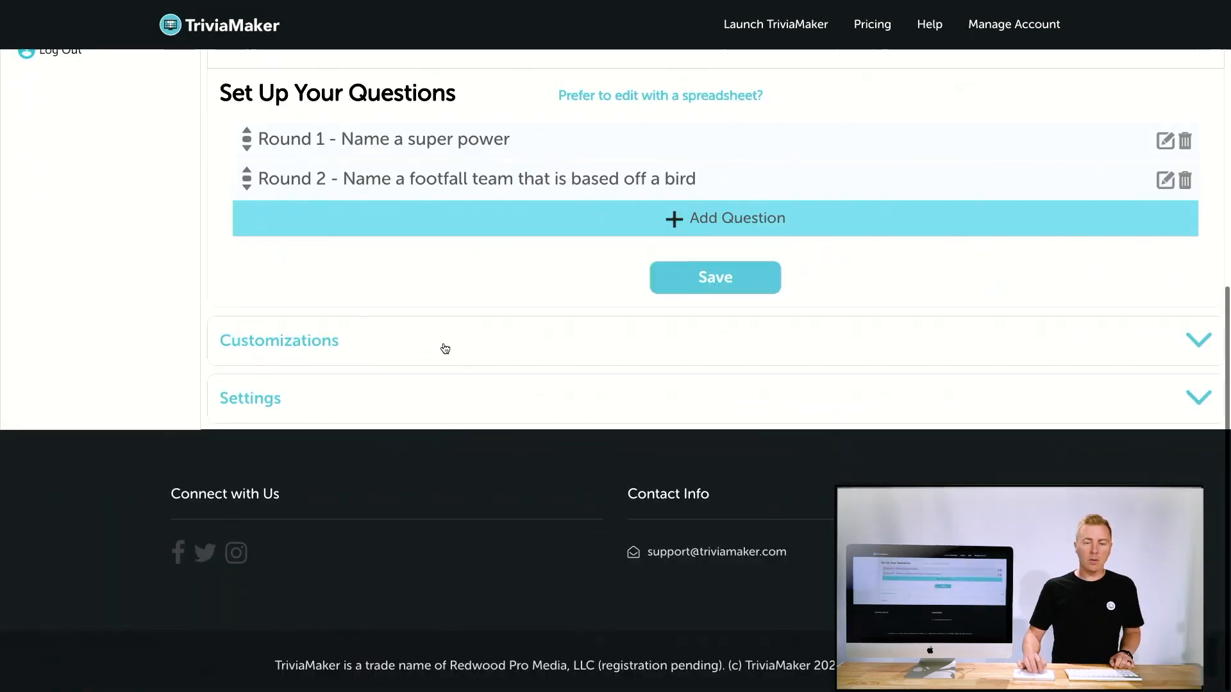
pyautogui.click(441, 342)
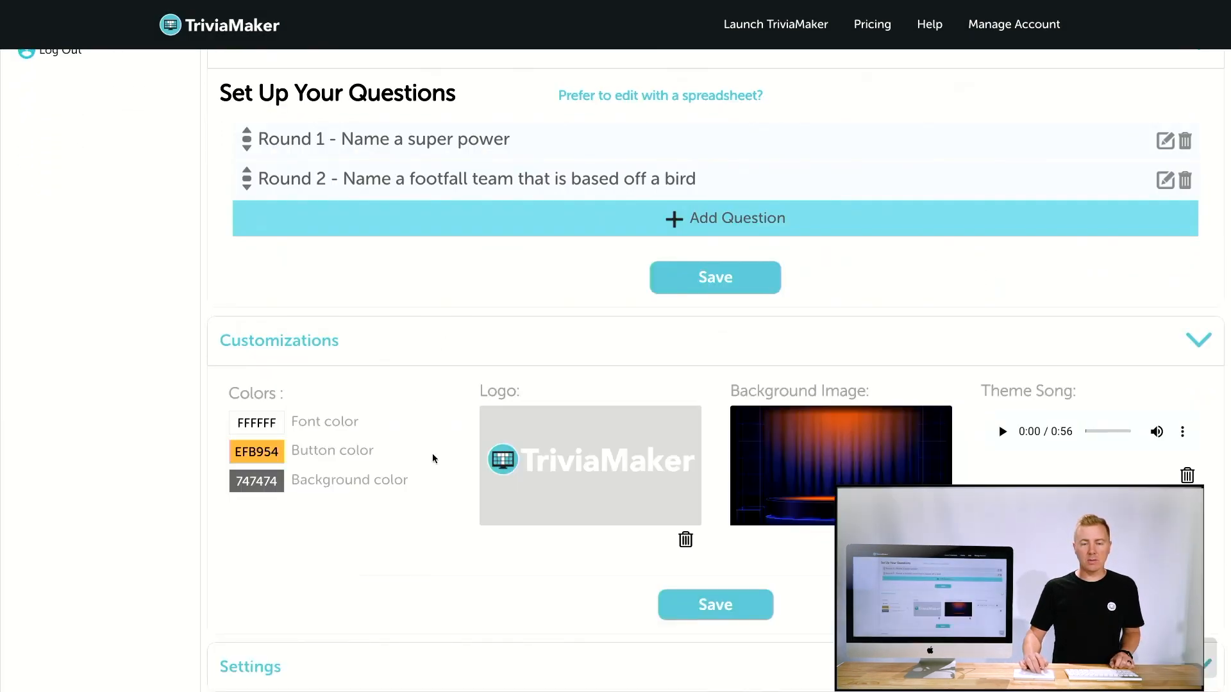
pyautogui.scroll(-2, 433, 459)
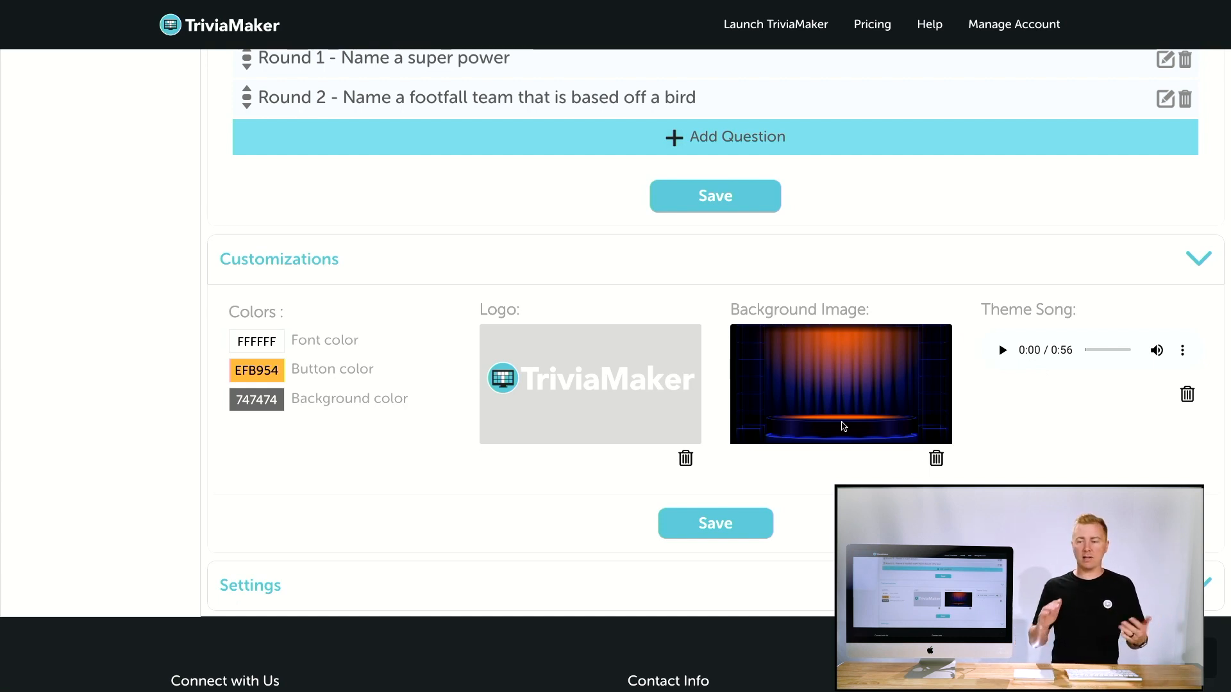
pyautogui.scroll(-2, 843, 426)
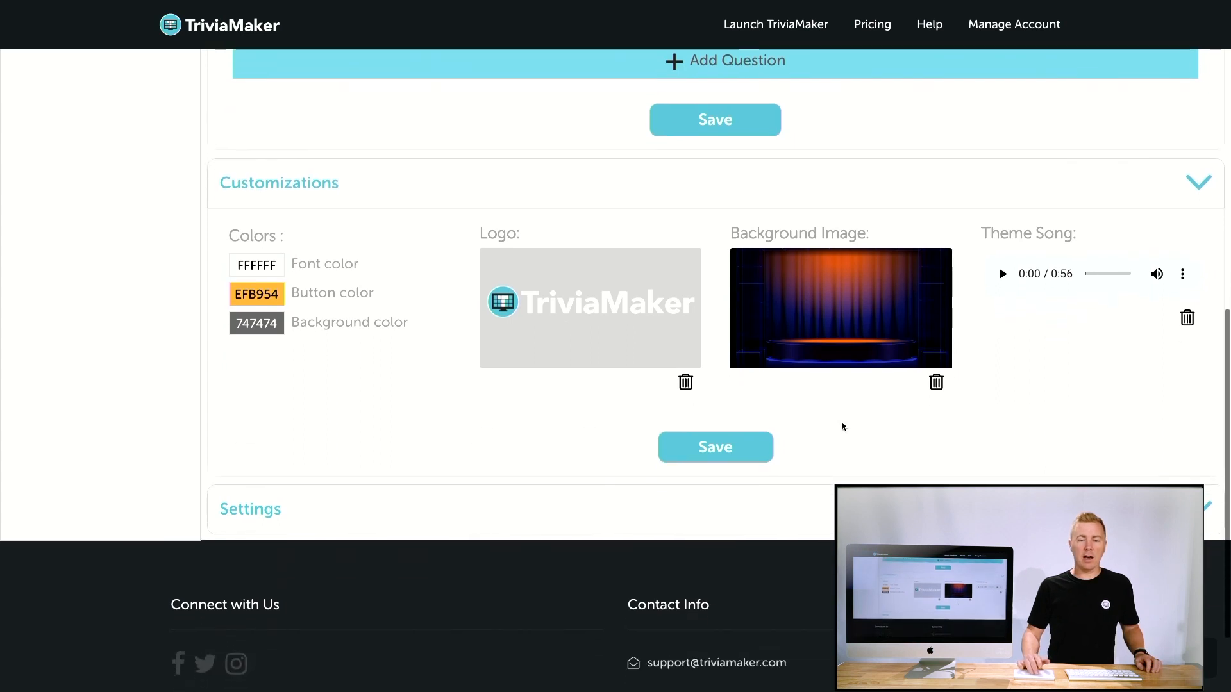
pyautogui.click(690, 500)
pyautogui.scroll(-3, 679, 504)
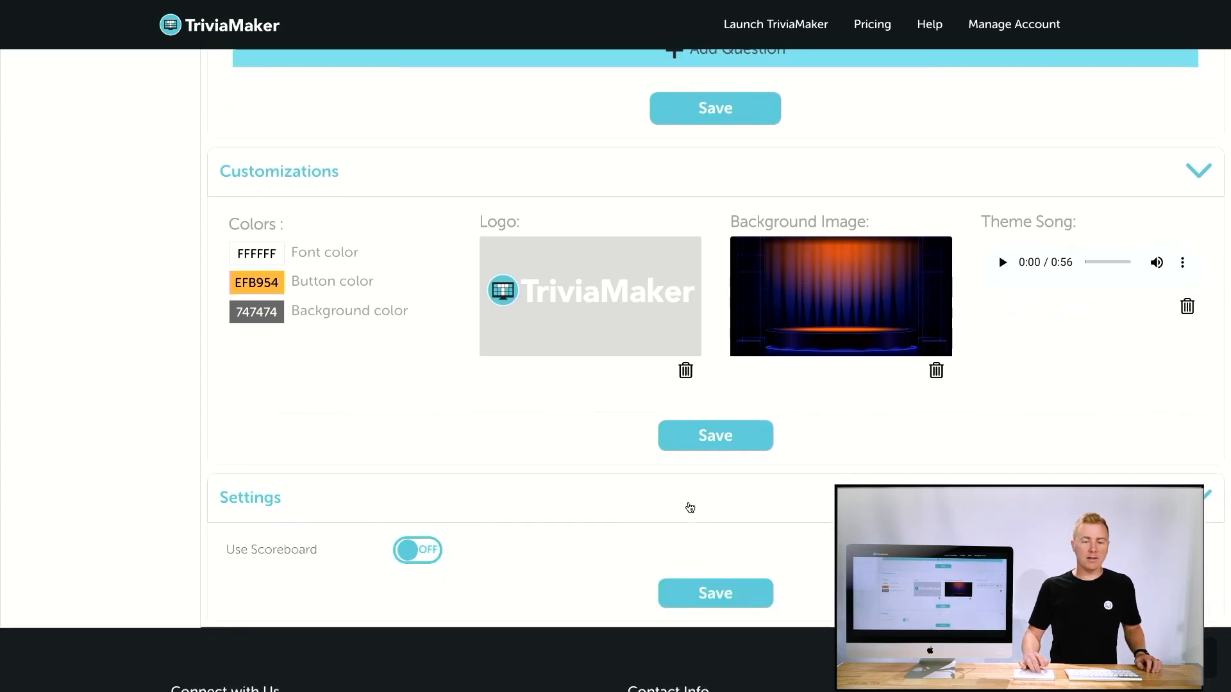
# Turn on the scoreboard for the game and set the number of teams to 3.
pyautogui.click(417, 425)
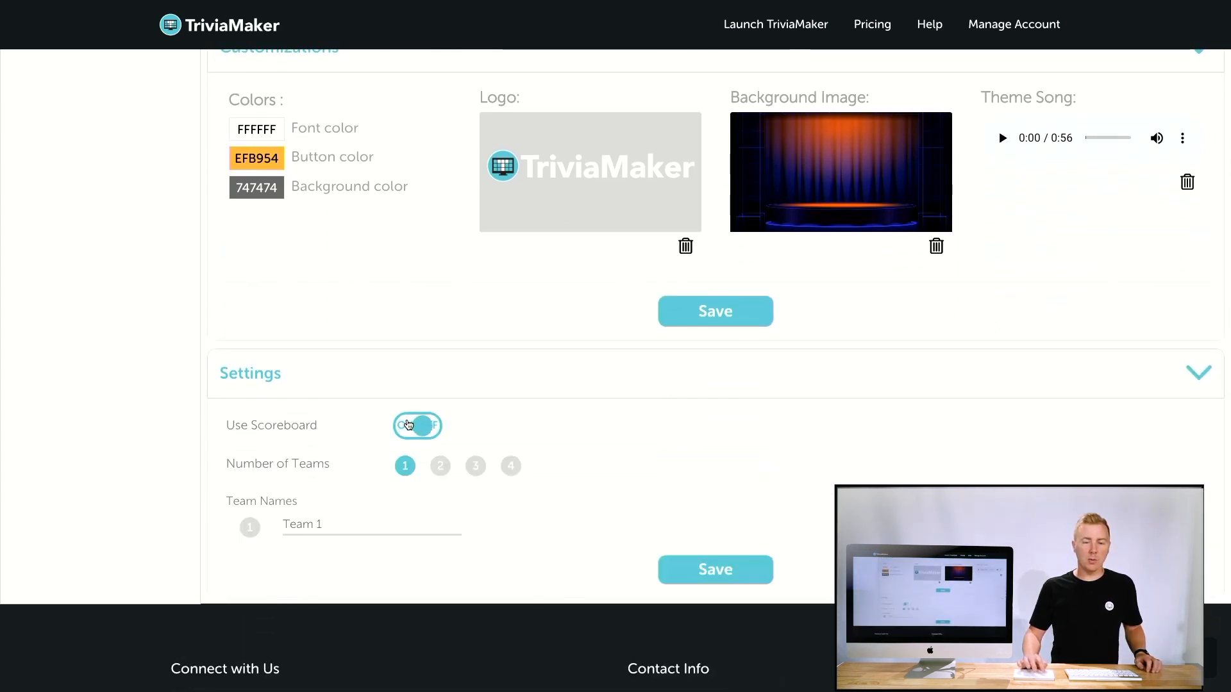
pyautogui.click(475, 466)
pyautogui.scroll(-1, 475, 519)
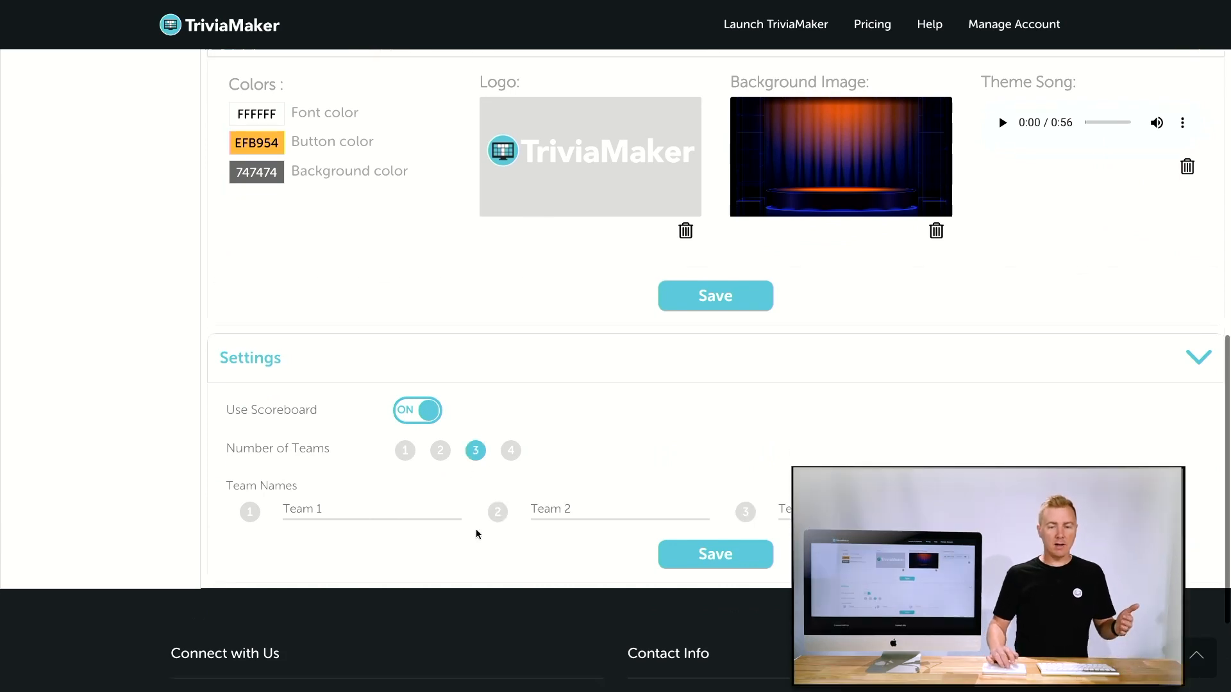
# Launch the LIST 1 game with the Basic display option for just this device.
pyautogui.scroll(8, 476, 532)
pyautogui.scroll(3, 405, 544)
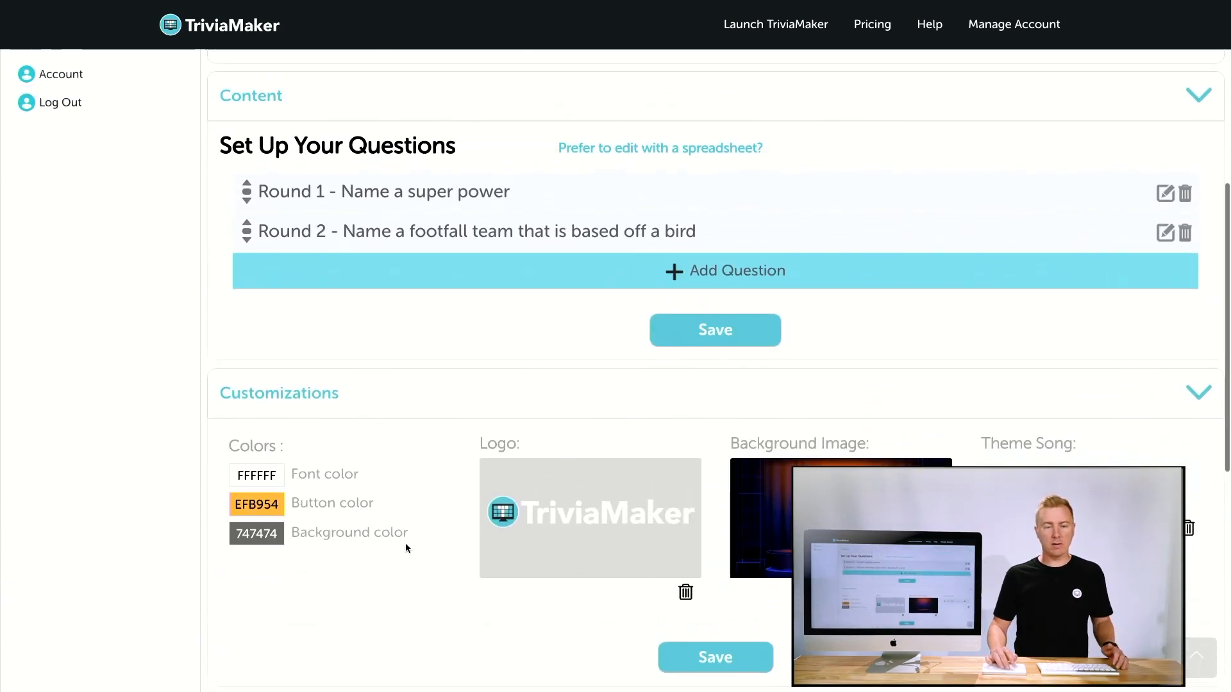
pyautogui.scroll(7, 405, 544)
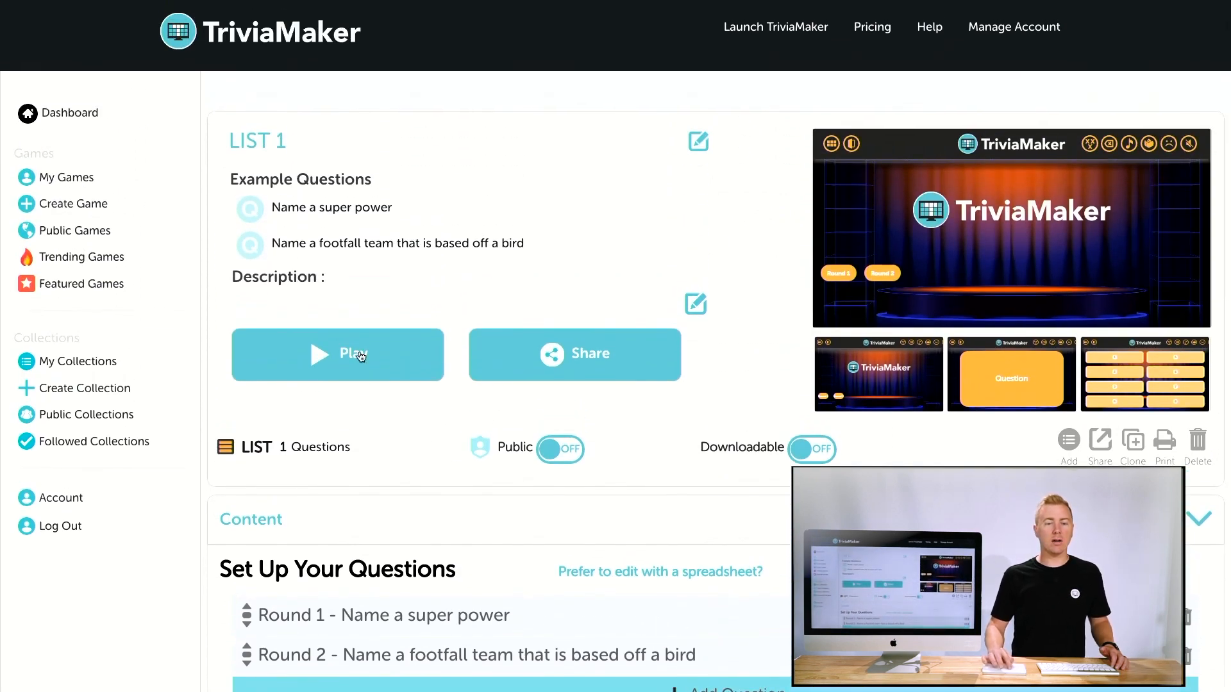
pyautogui.scroll(1, 361, 357)
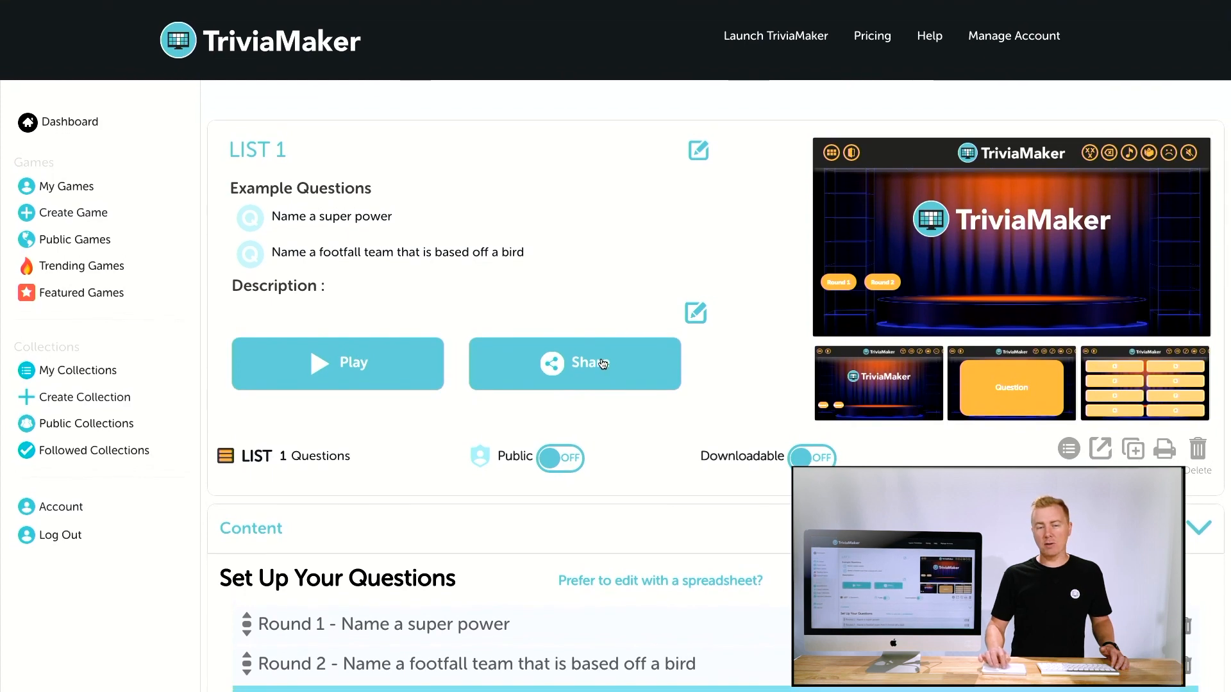
pyautogui.click(601, 364)
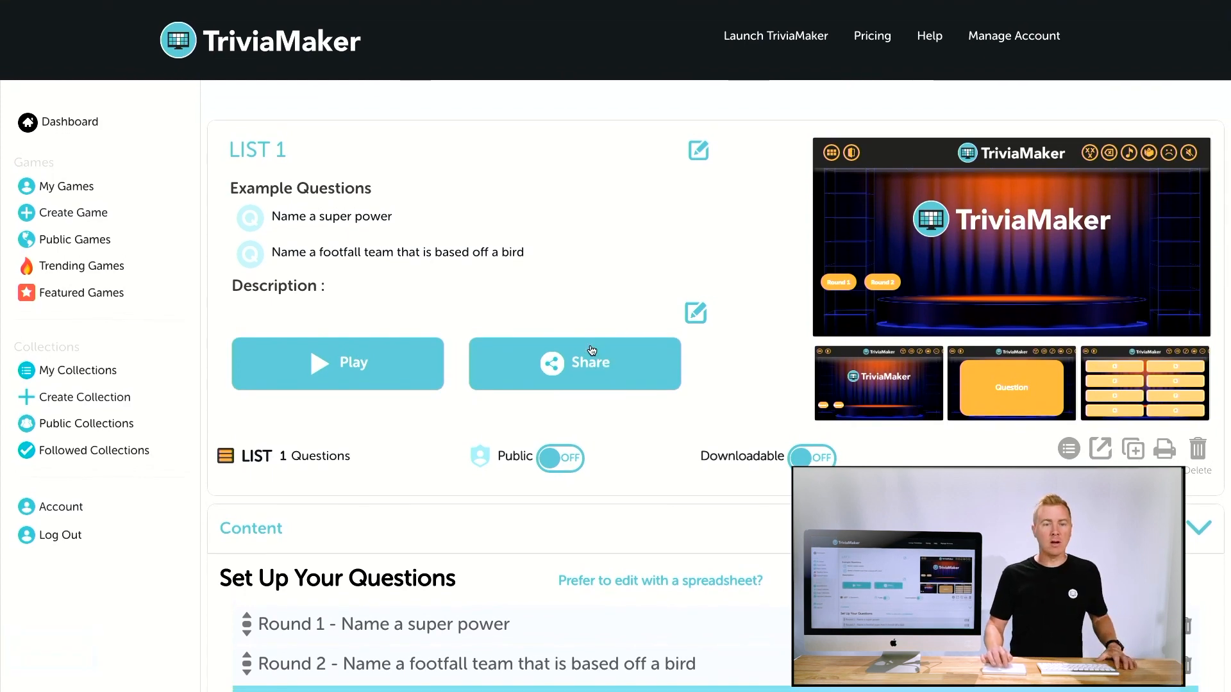
pyautogui.moveTo(300, 4)
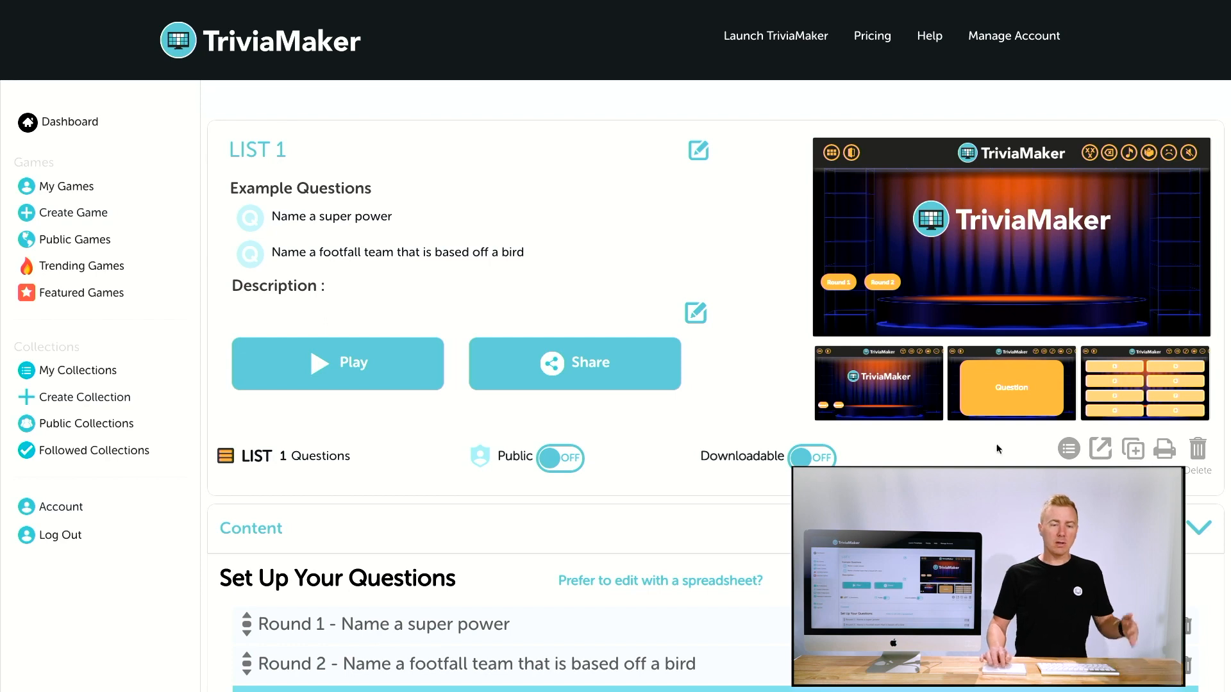
pyautogui.click(359, 362)
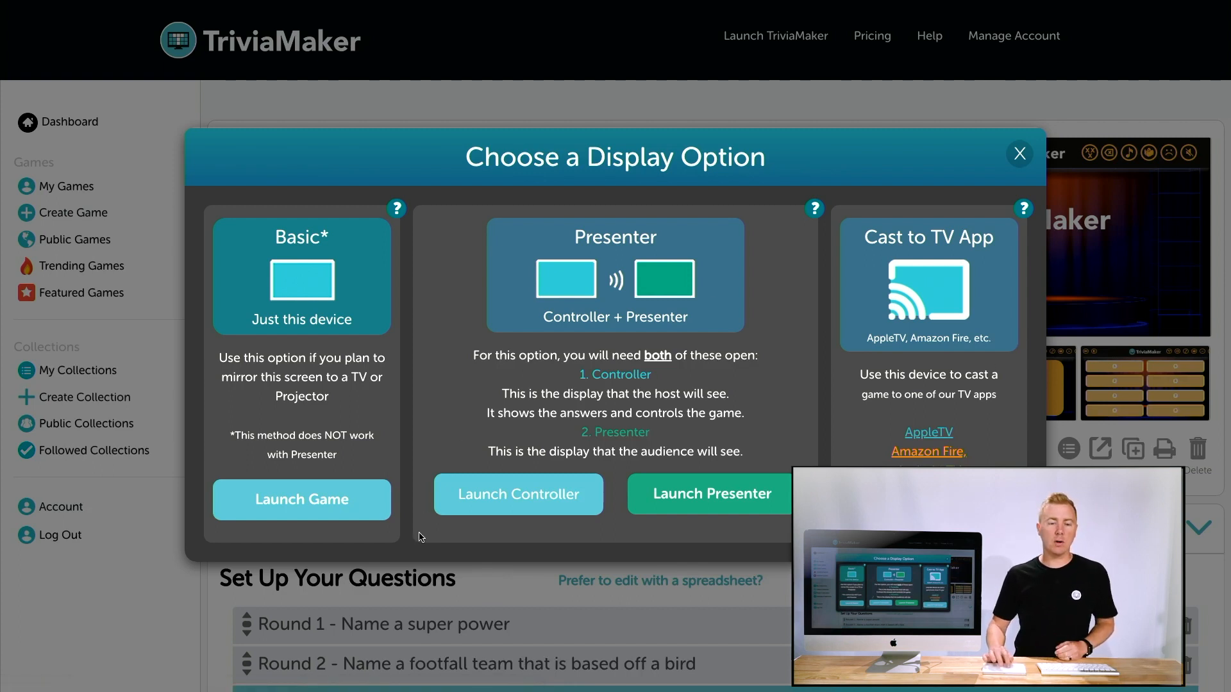
pyautogui.click(318, 514)
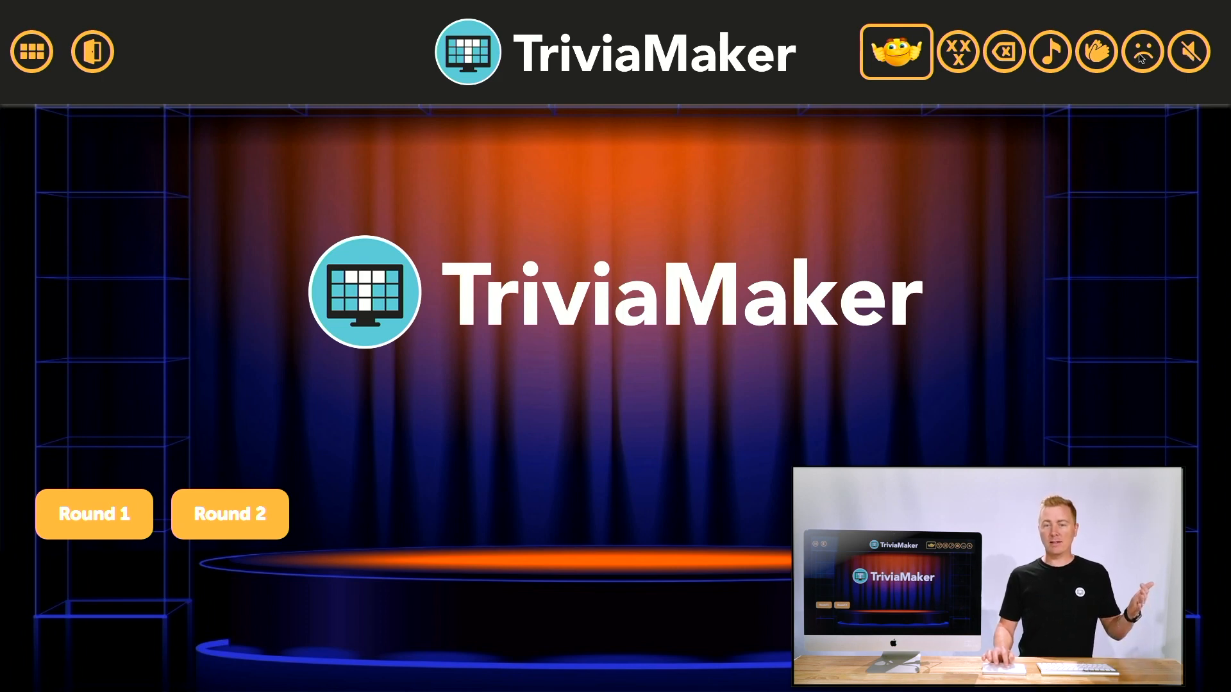
# Try out the strike X and emoji effects on the game's start screen.
pyautogui.click(956, 53)
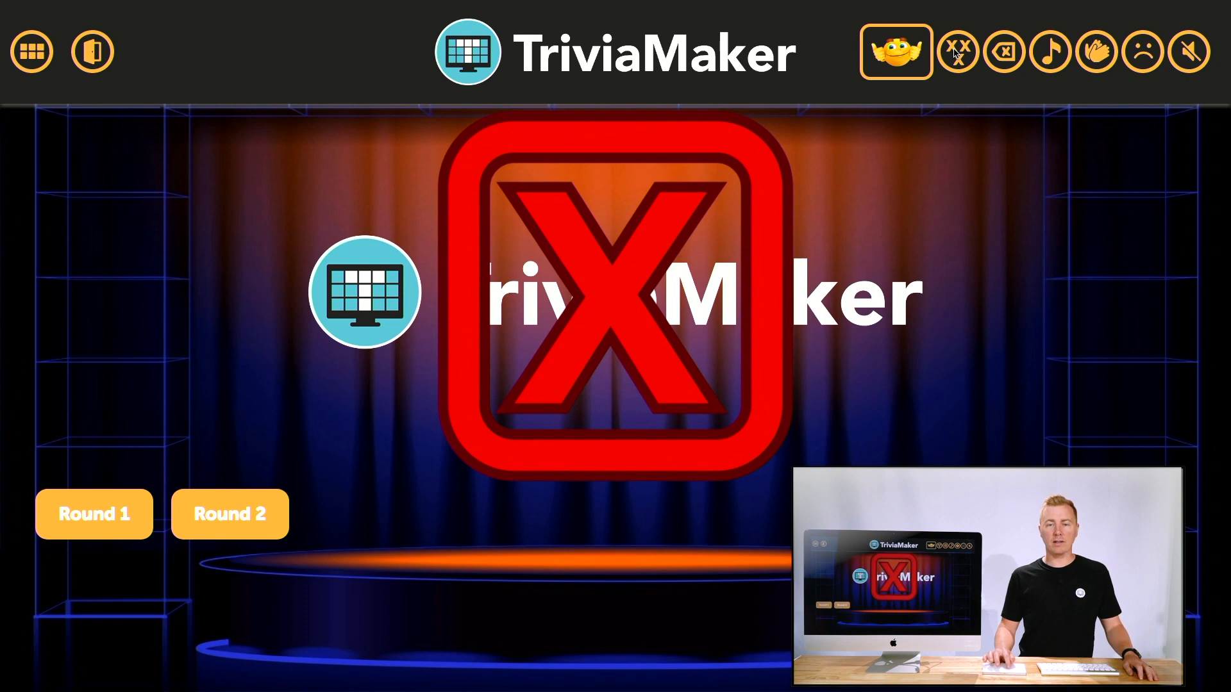
pyautogui.click(961, 66)
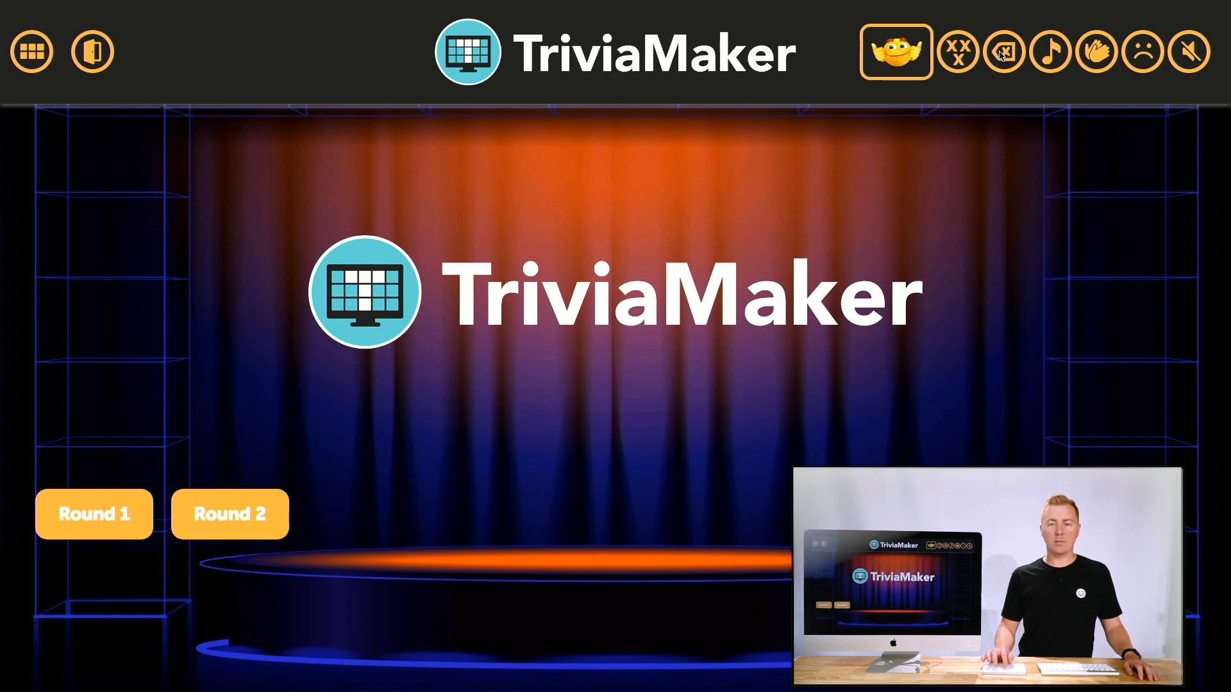
pyautogui.click(950, 50)
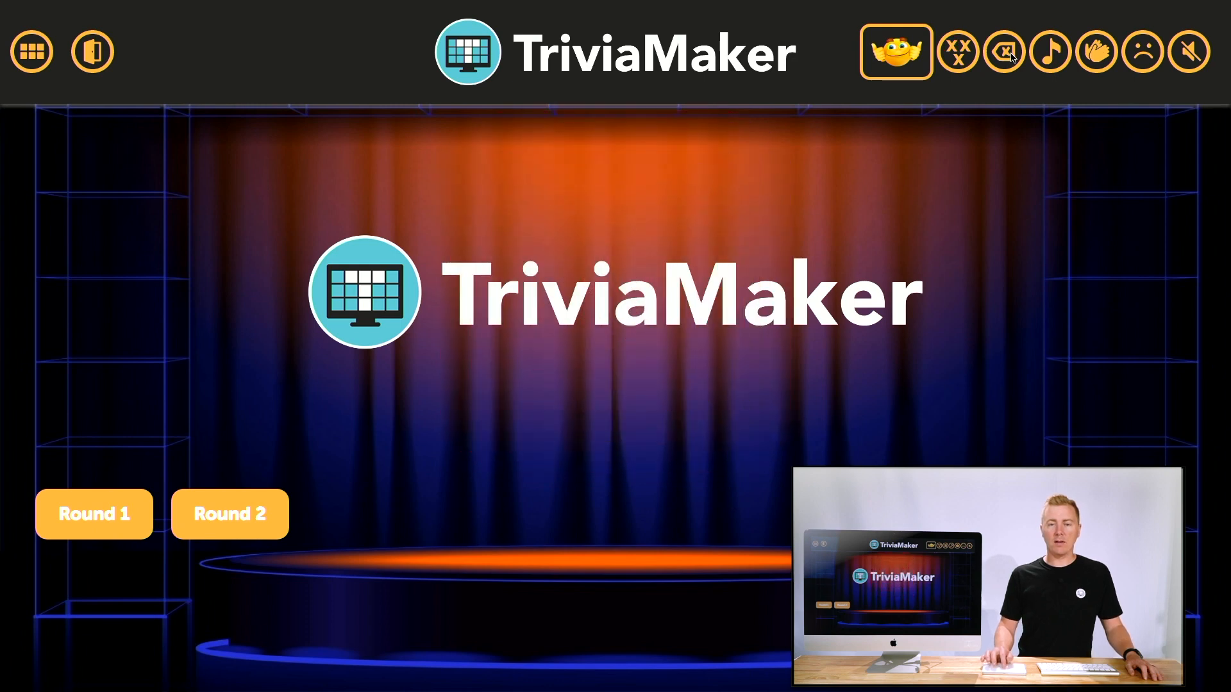
pyautogui.click(898, 50)
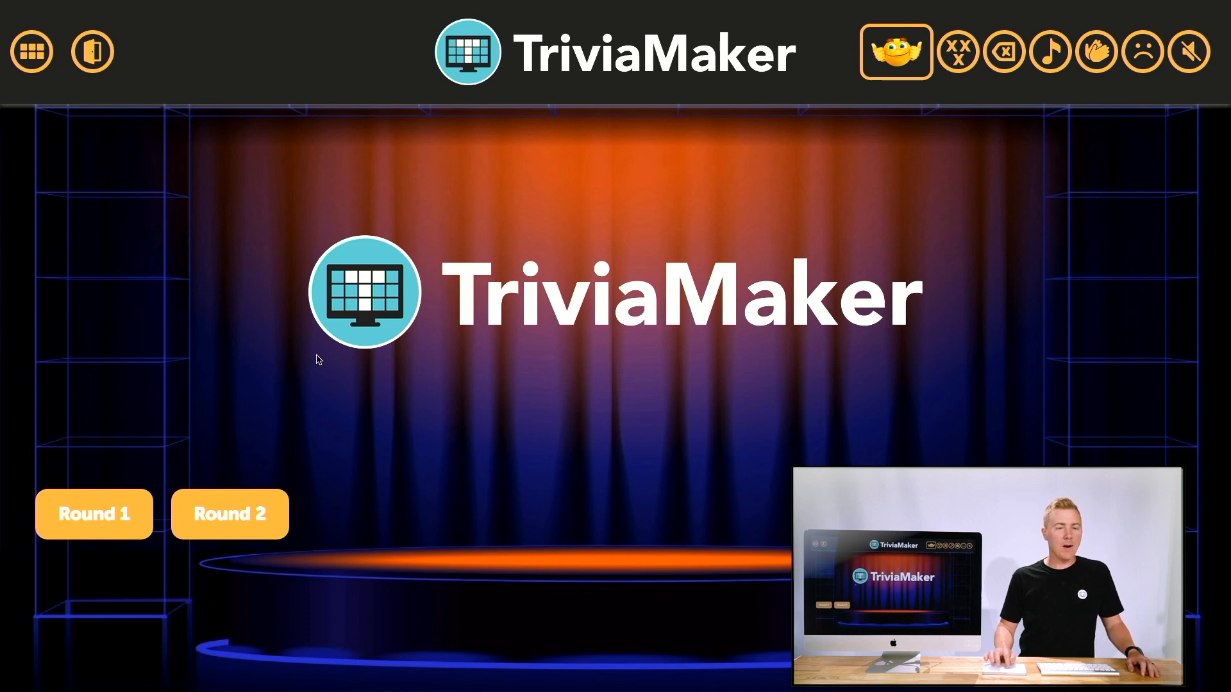
# Start Round 1, reveal its question and bring up the numbered answer board.
pyautogui.click(106, 515)
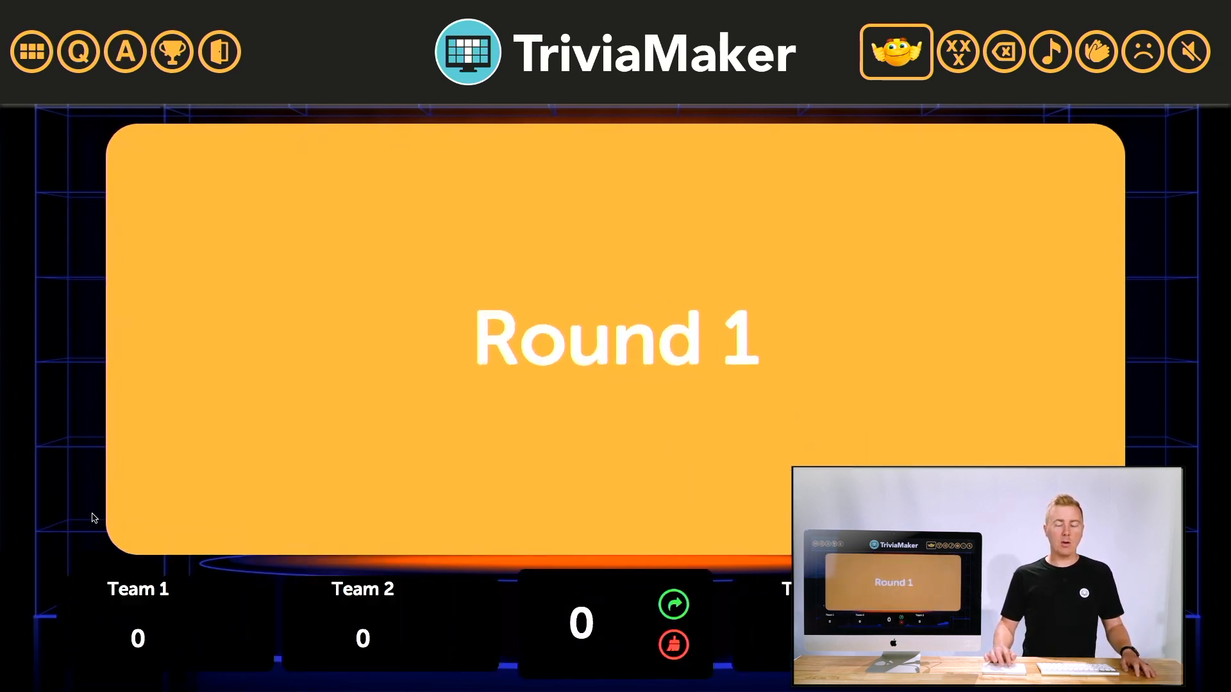
pyautogui.click(259, 444)
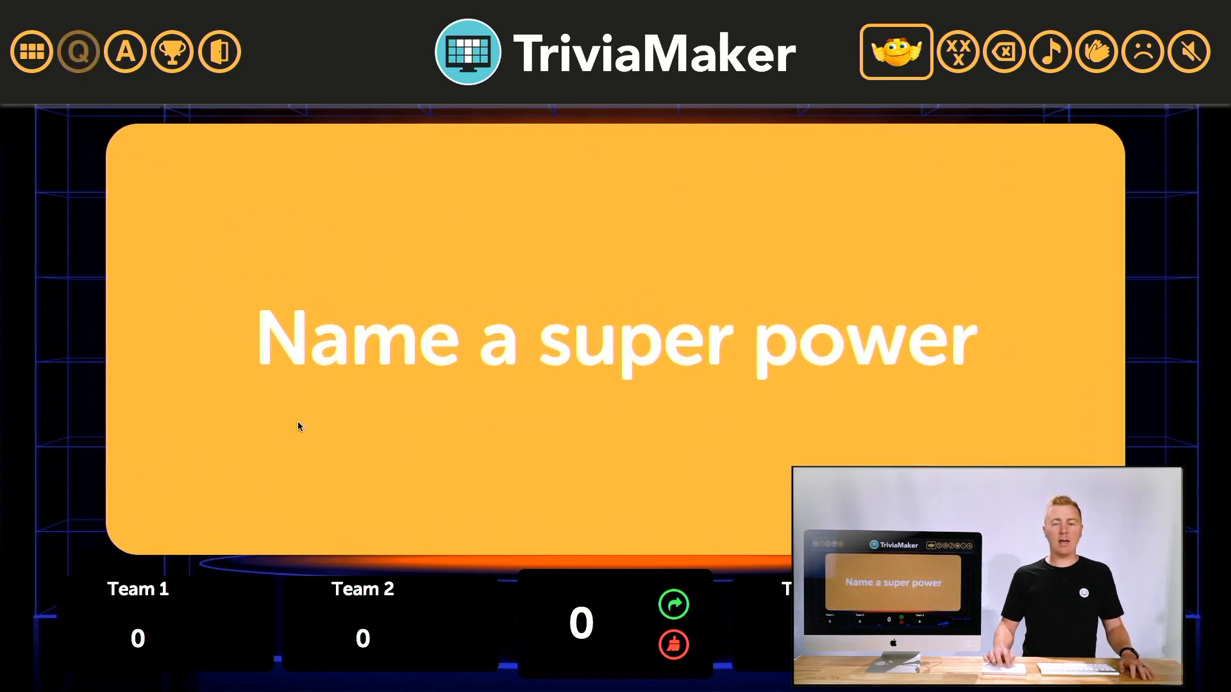
pyautogui.click(298, 423)
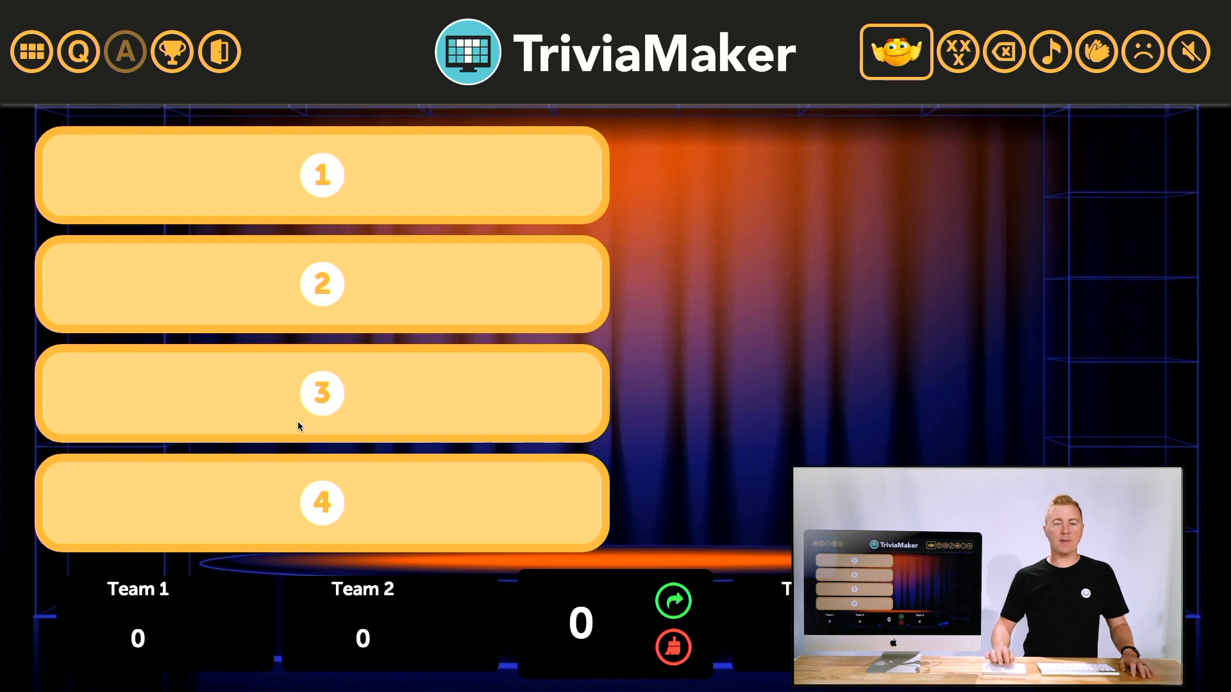
# Reveal Answer 4 in Round 1 and award its 70 points to Team 1.
pyautogui.click(250, 489)
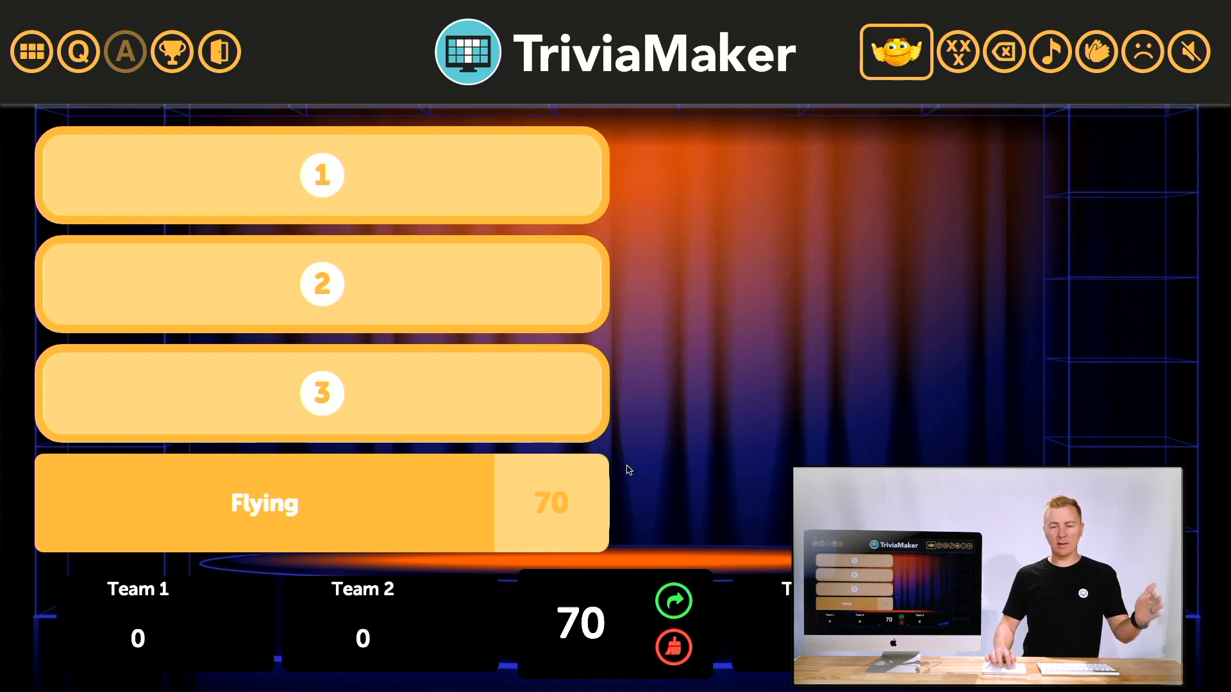
pyautogui.click(673, 599)
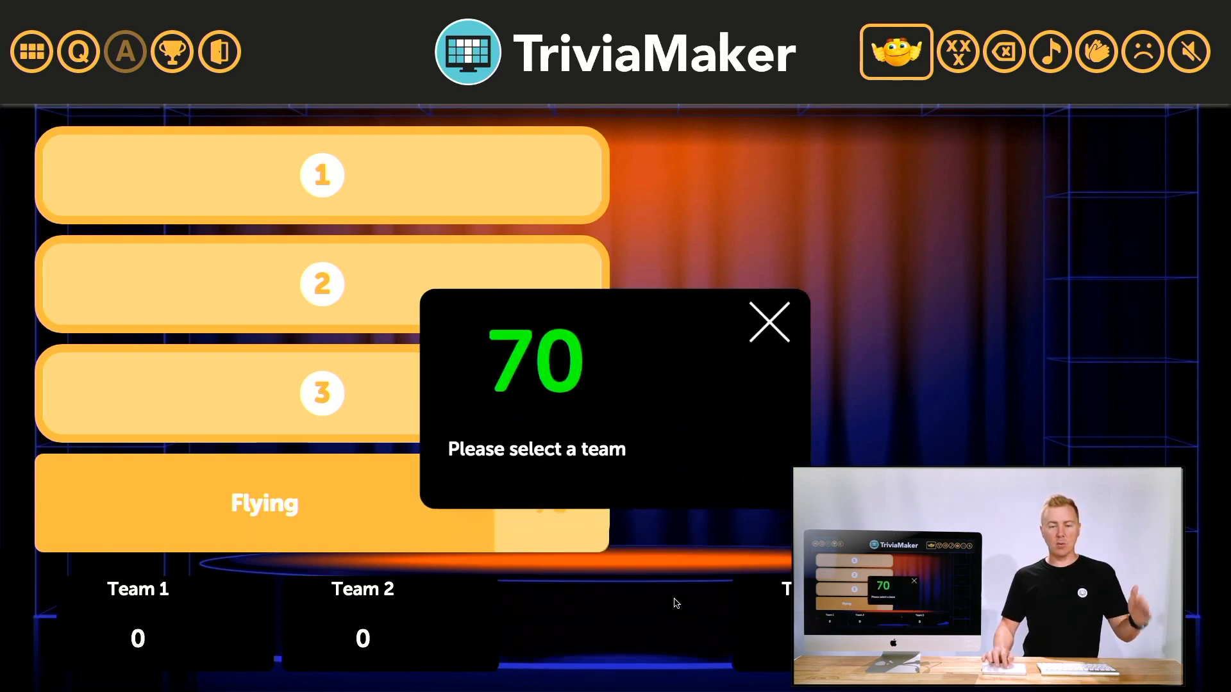
pyautogui.click(163, 622)
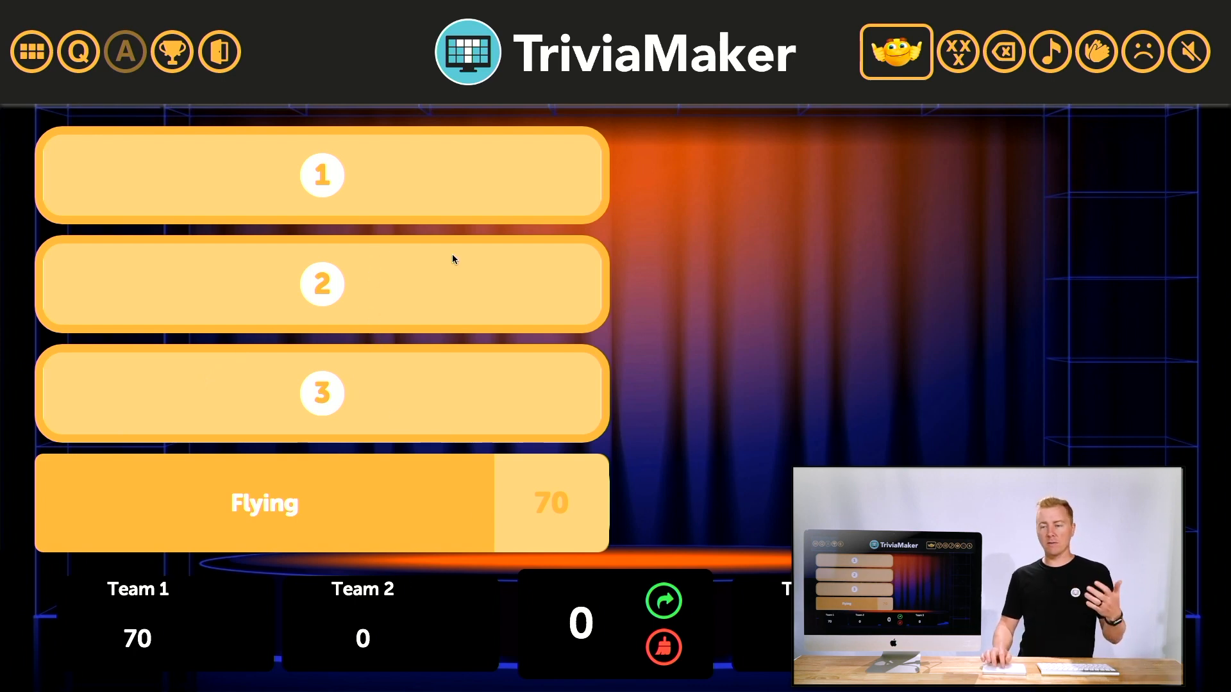
# Reveal Answer 2 in Round 1 and award its 90 points to Team 2.
pyautogui.click(408, 296)
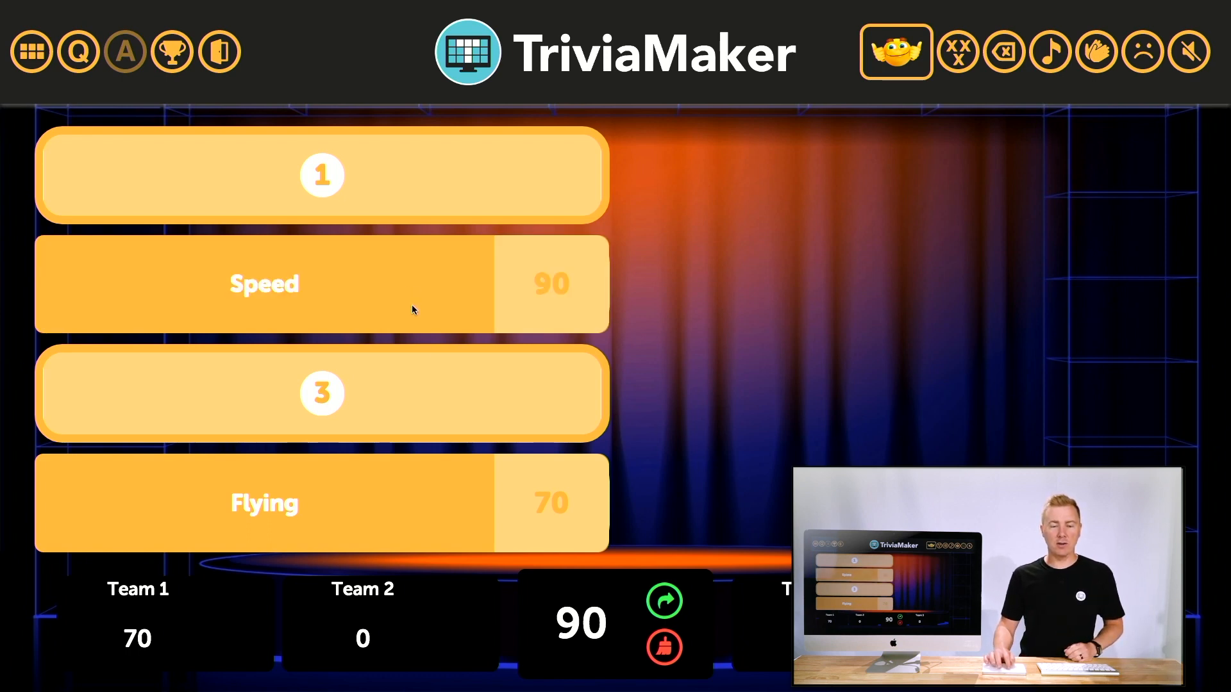
pyautogui.click(667, 606)
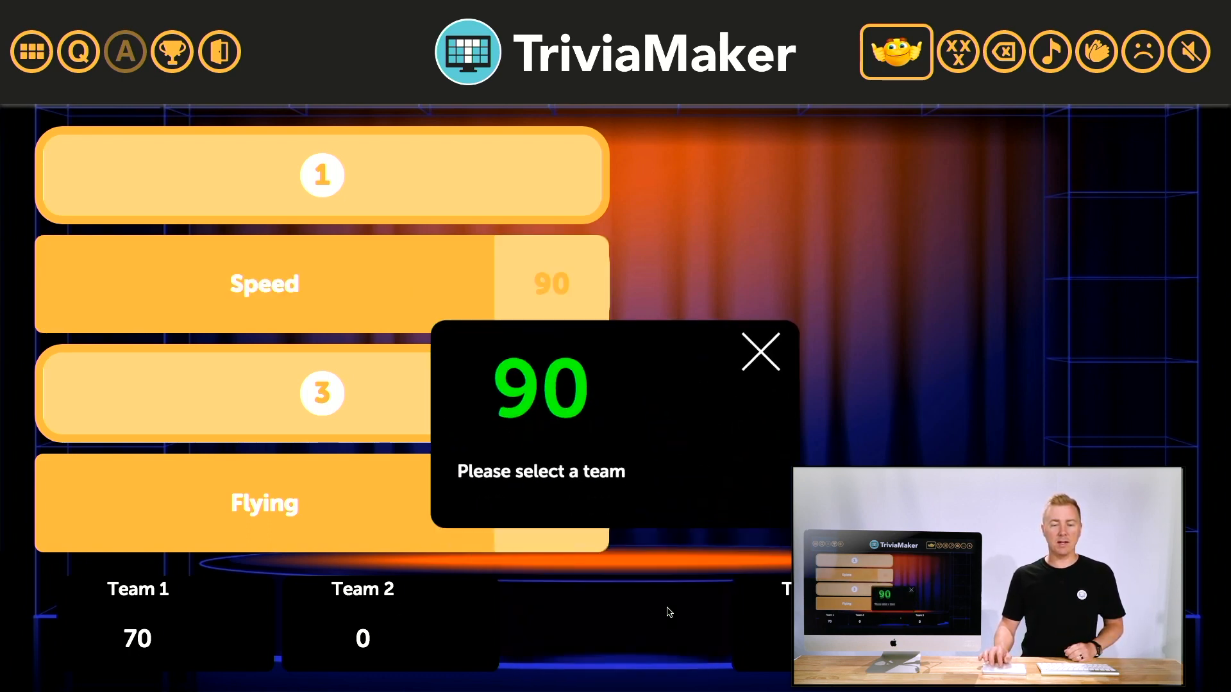
pyautogui.click(410, 595)
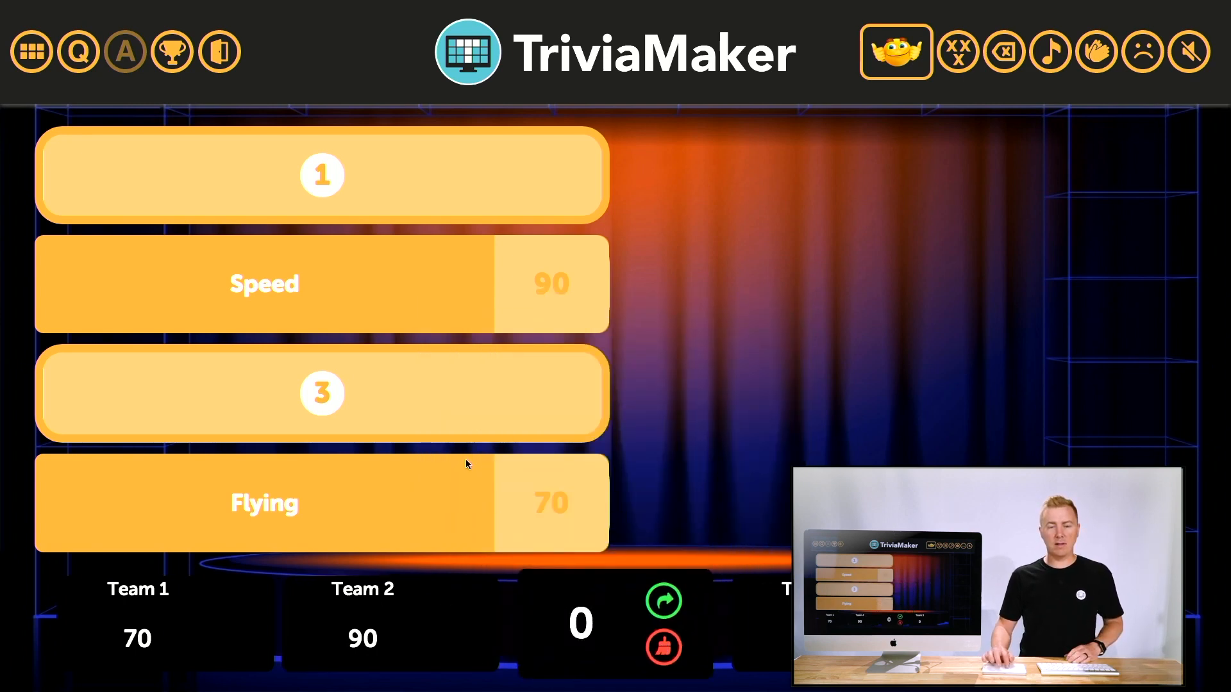
# Reveal Round 1's Answer 3 and discard its points, and reveal Answer 1 and award its 100 points to Team 3.
pyautogui.click(417, 399)
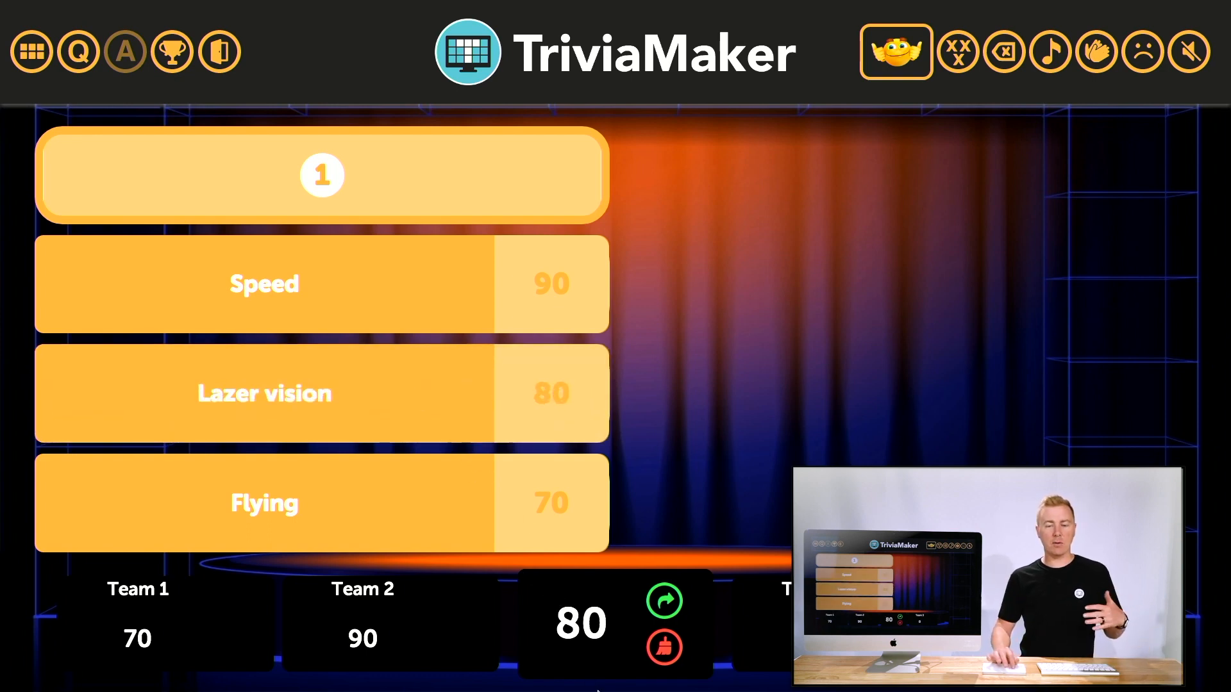
pyautogui.click(664, 649)
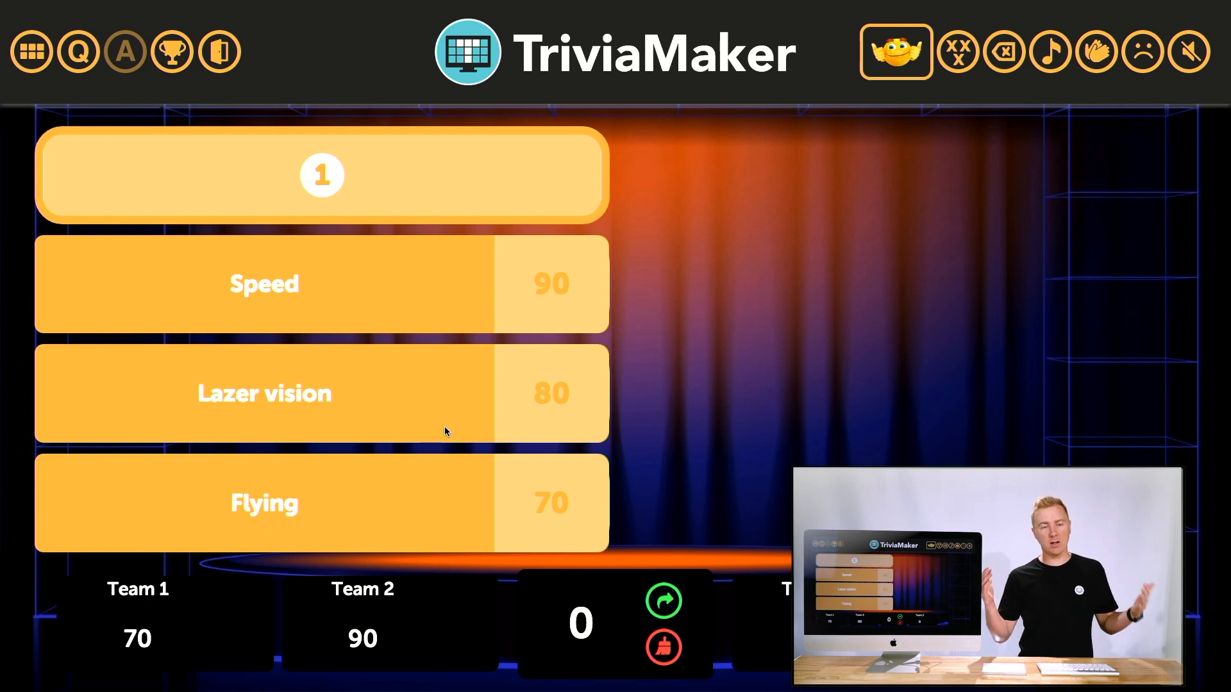
pyautogui.click(401, 202)
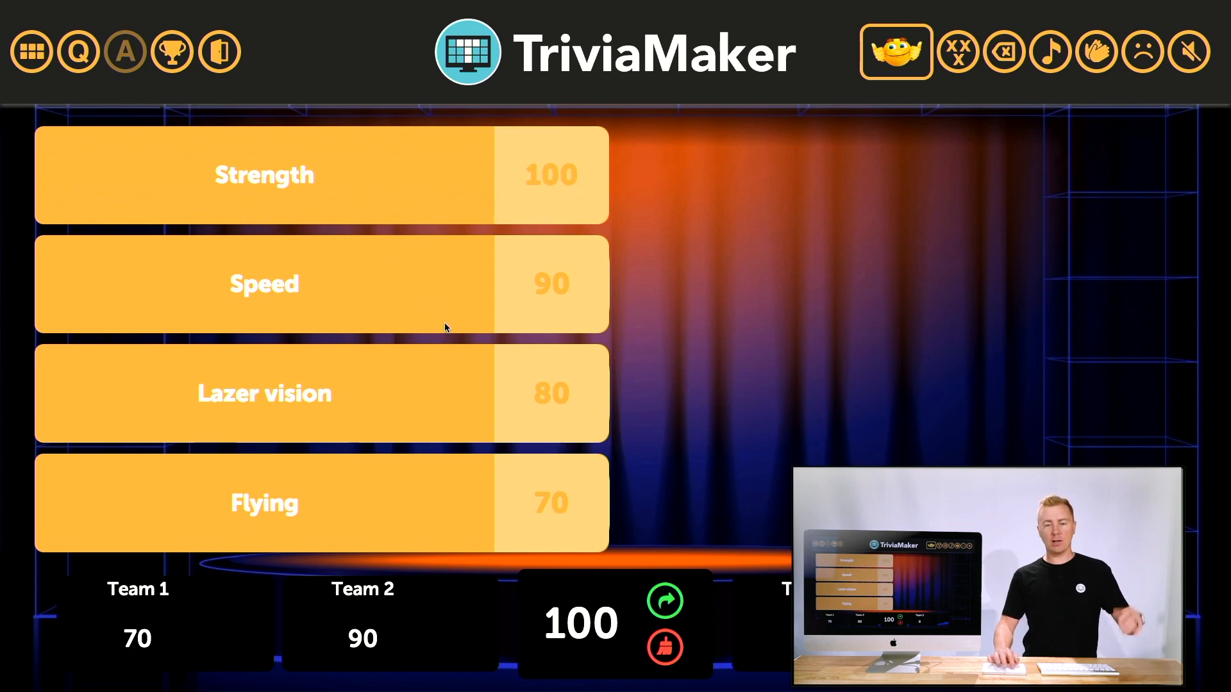
pyautogui.click(665, 600)
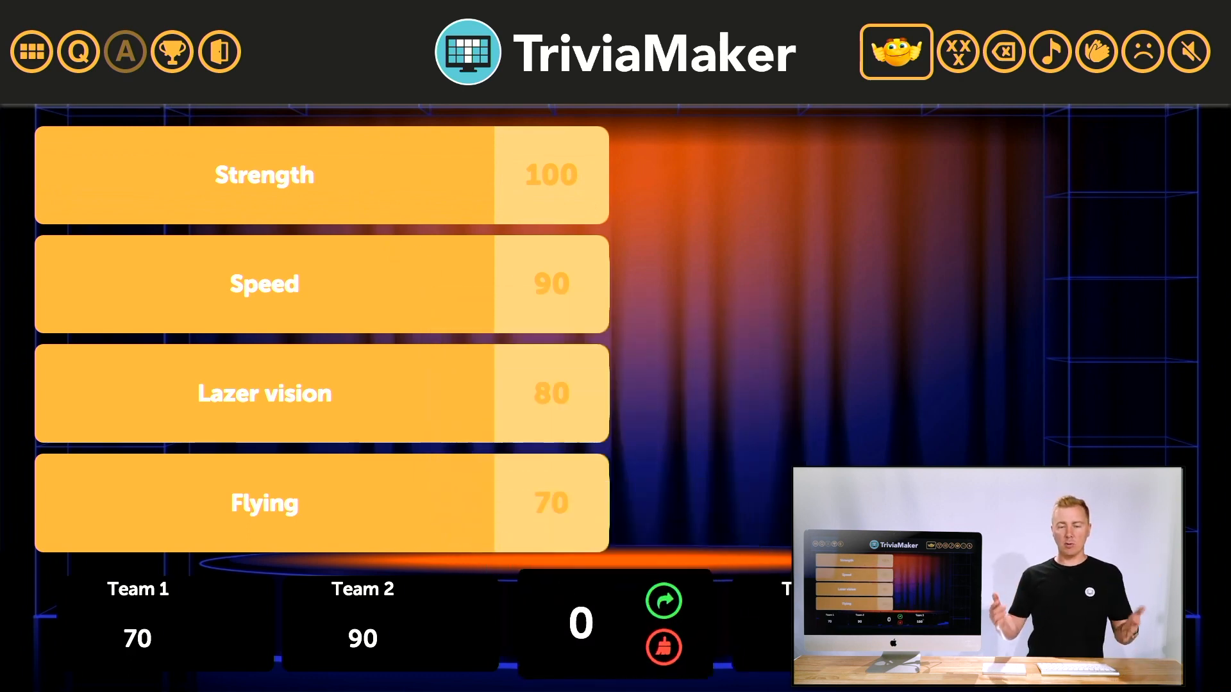
# Try the manual score adjustment on Team 2 by adding 100 points and taking them away again.
pyautogui.moveTo(434, 617)
pyautogui.click(459, 601)
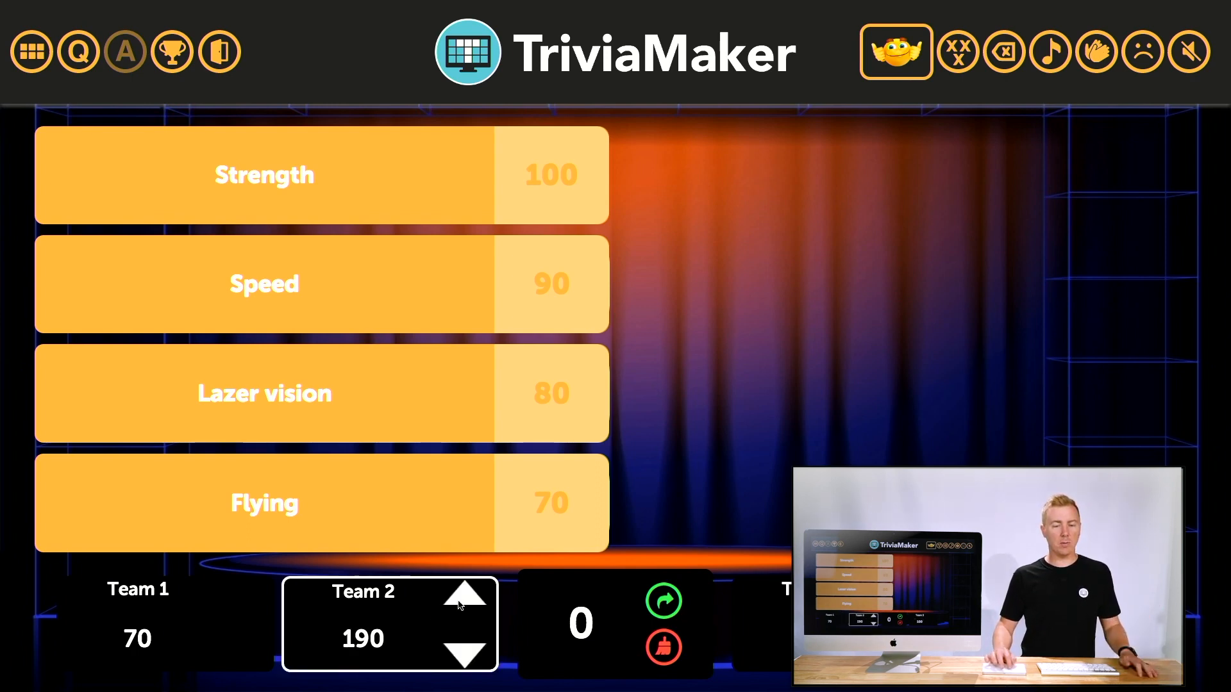
pyautogui.click(463, 655)
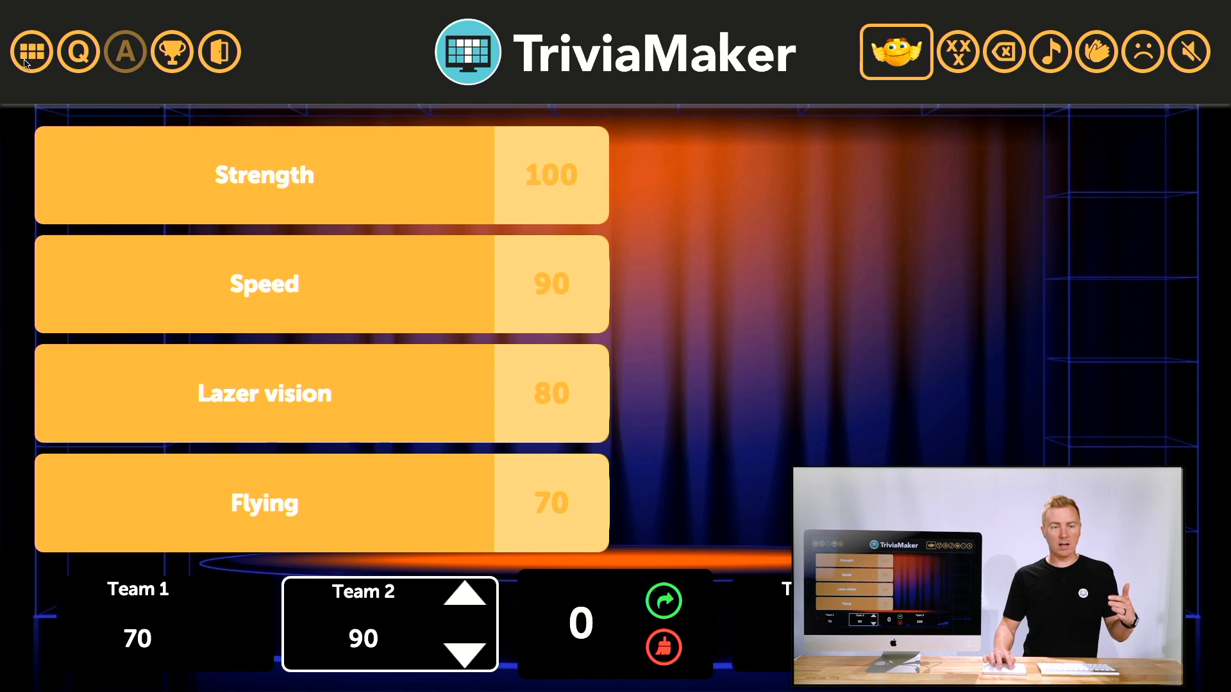
# Return to the round selection, start Round 2 and bring up its answer board.
pyautogui.click(42, 53)
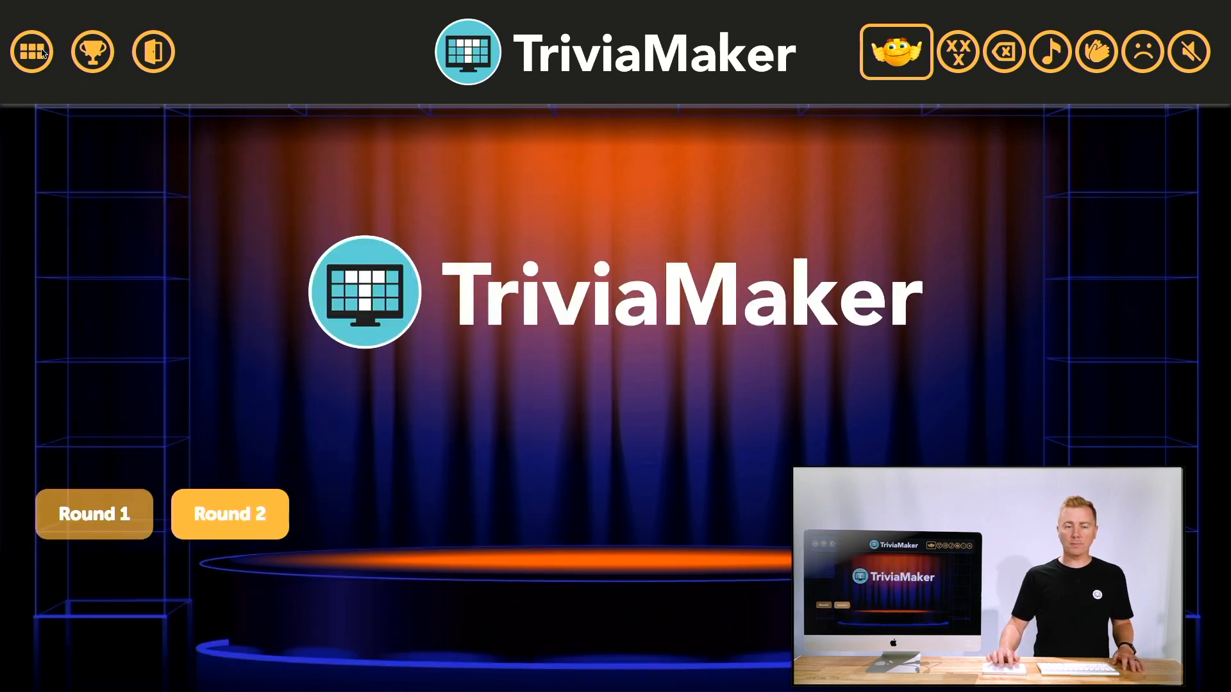
pyautogui.click(209, 510)
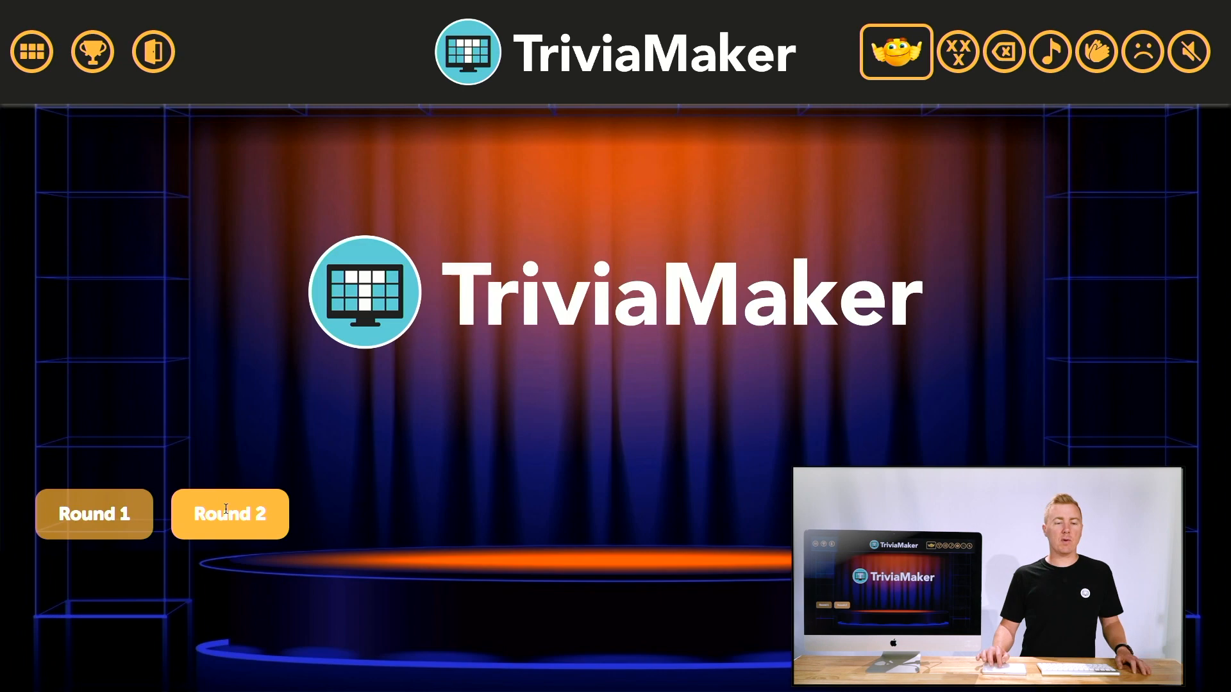
pyautogui.click(225, 507)
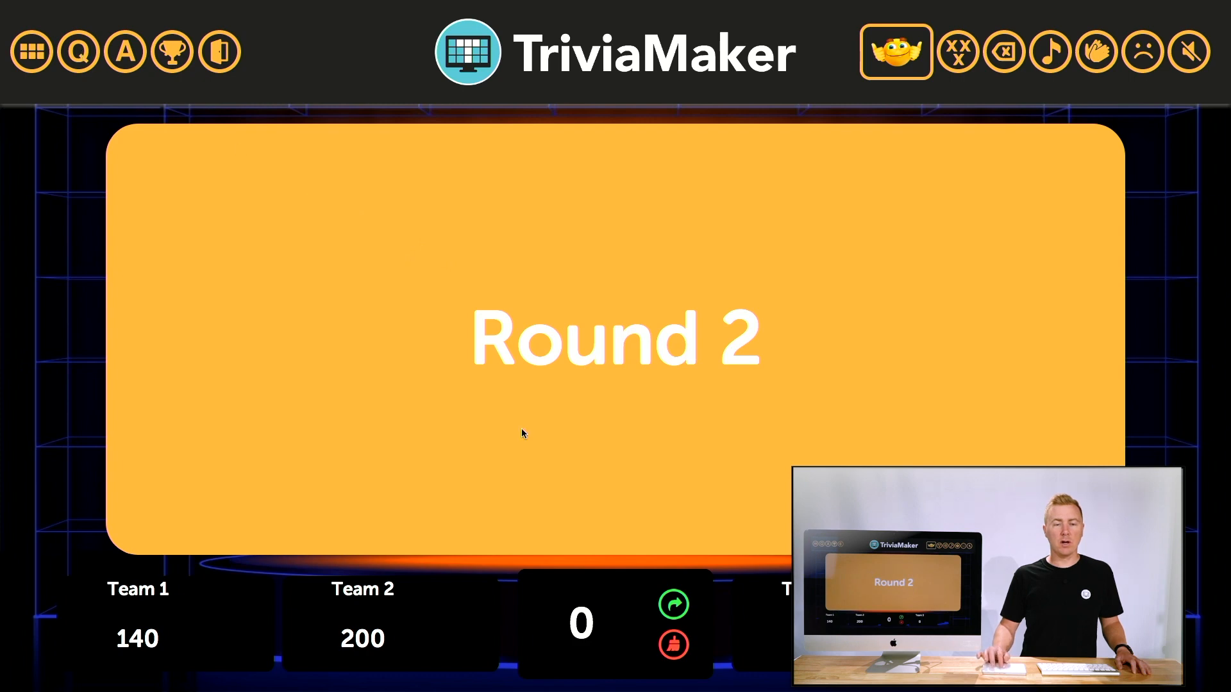
pyautogui.click(607, 381)
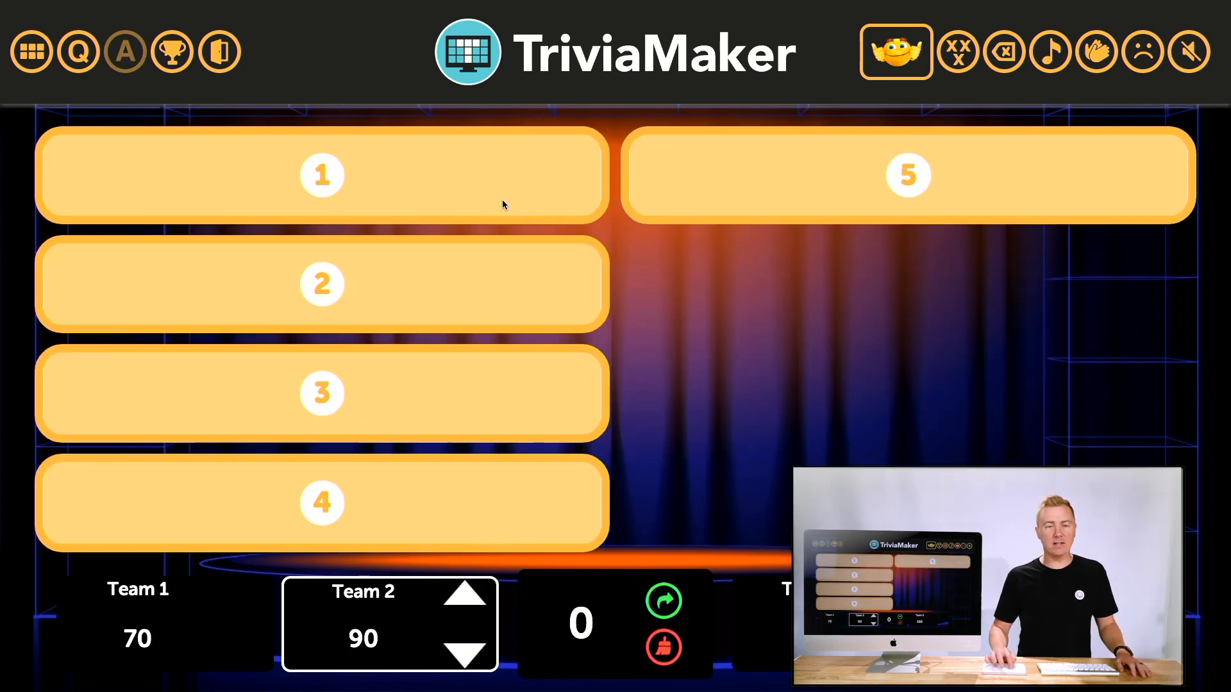
# Reveal Answer 1 in Round 2, award its 100 points to Team 1, and display the winner screen.
pyautogui.click(450, 182)
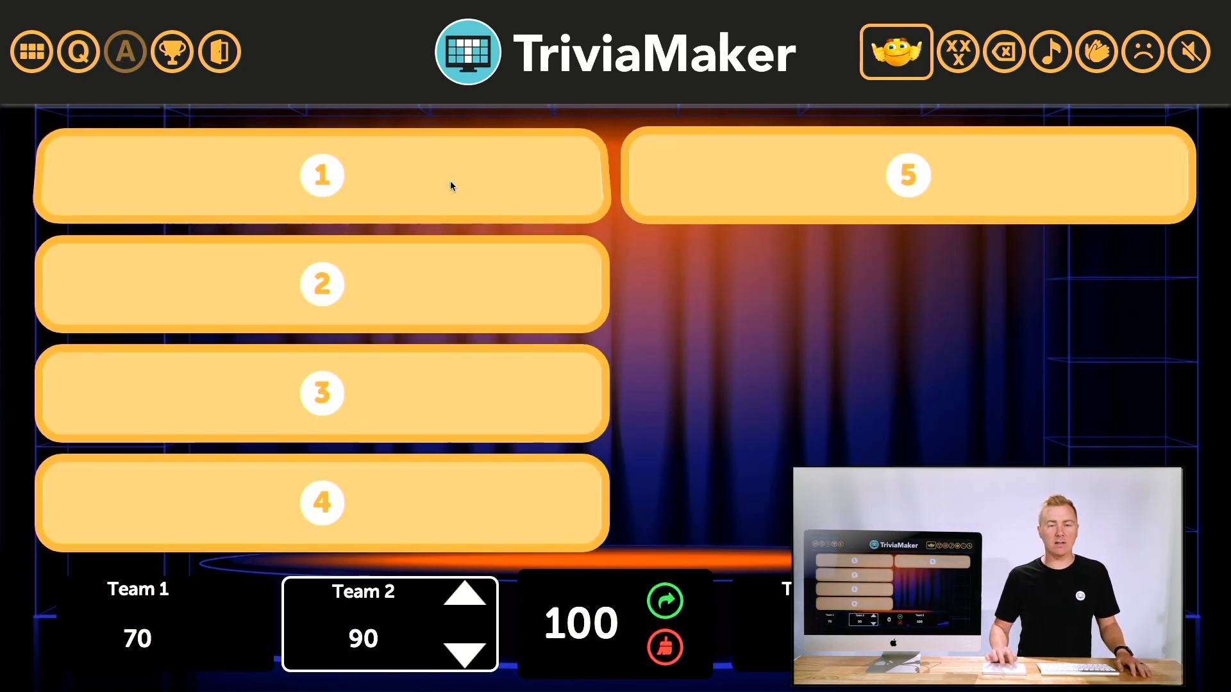
pyautogui.click(666, 603)
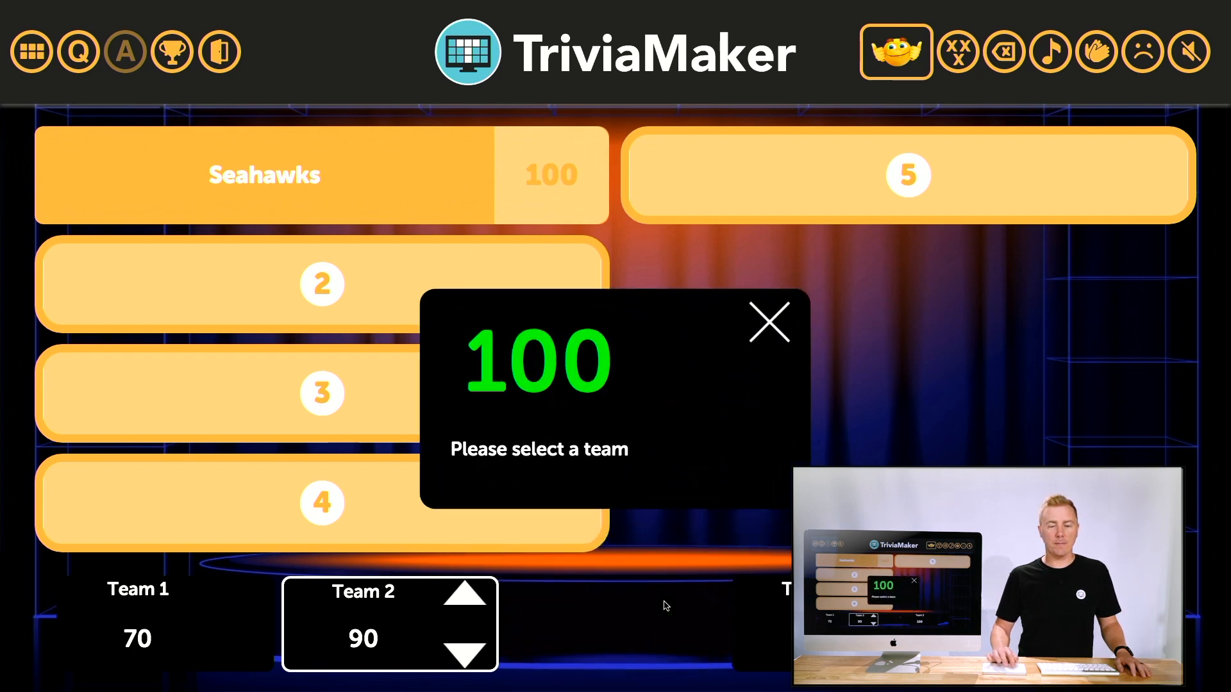
pyautogui.click(204, 632)
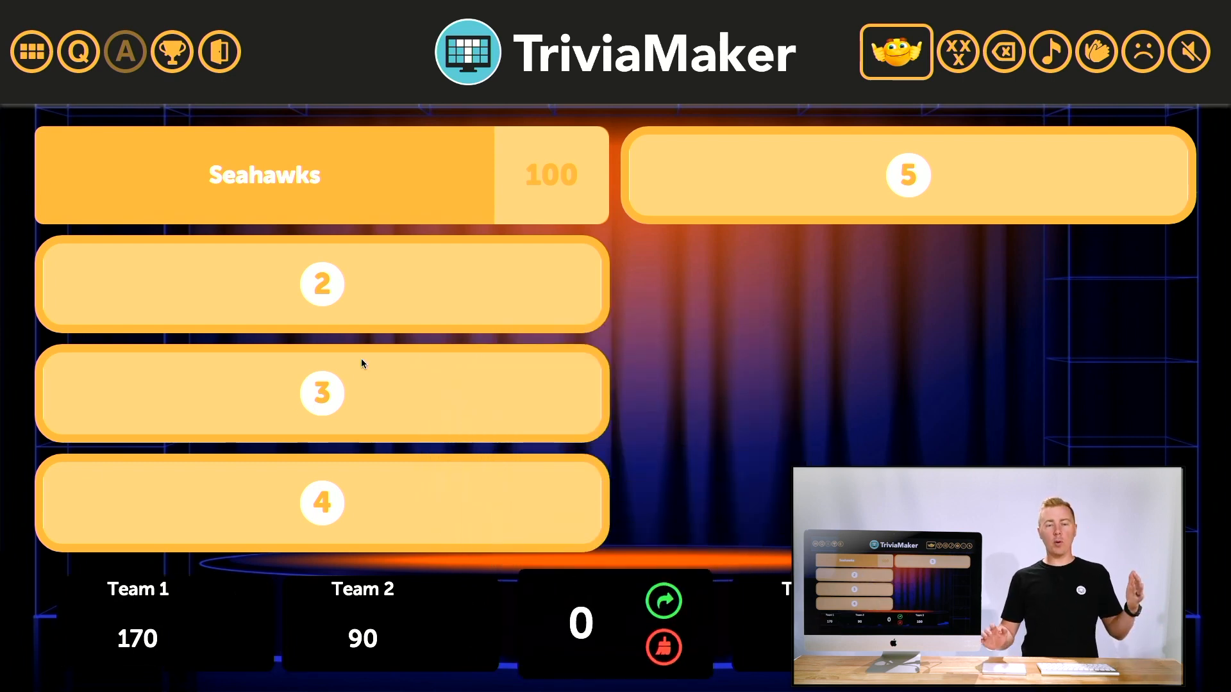
pyautogui.click(173, 56)
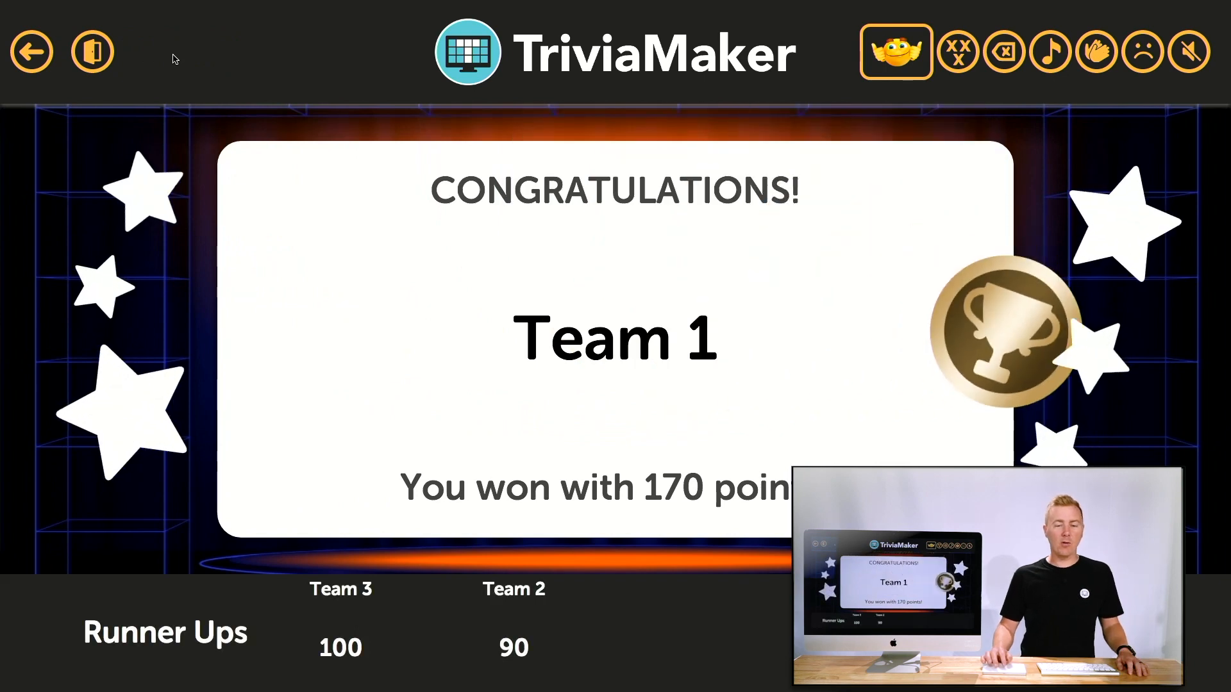